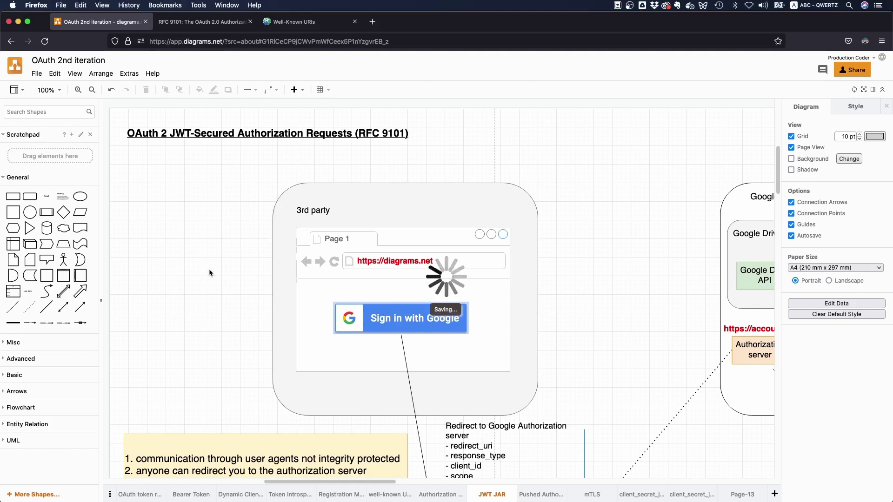
Select the 3rd party container and bring up the quick shape choices without adding a shape
click(279, 240)
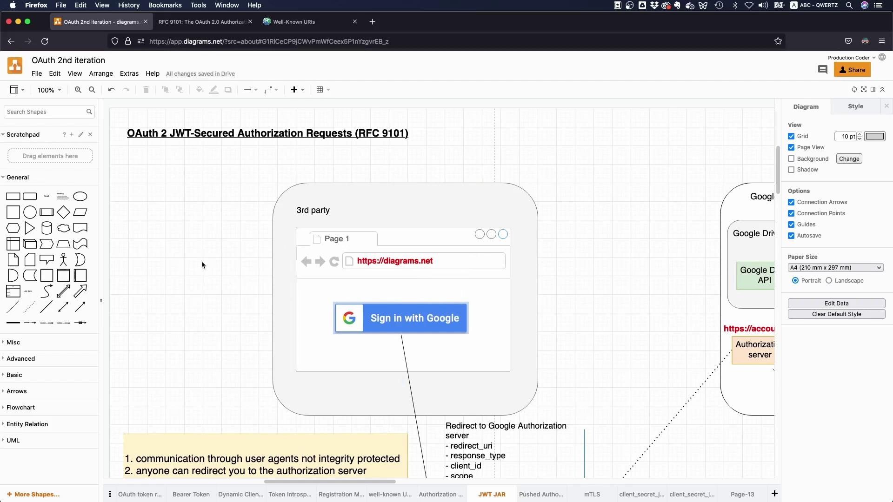
scroll(202, 263, down, 1)
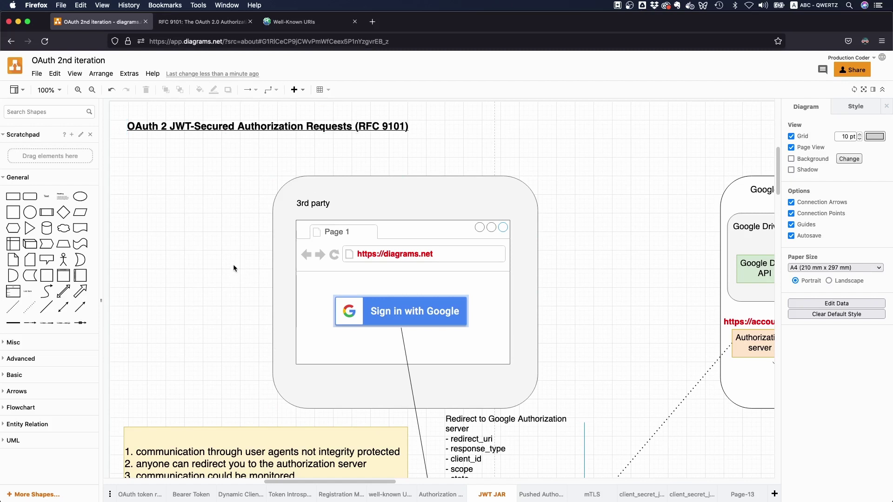
scroll(208, 273, down, 3)
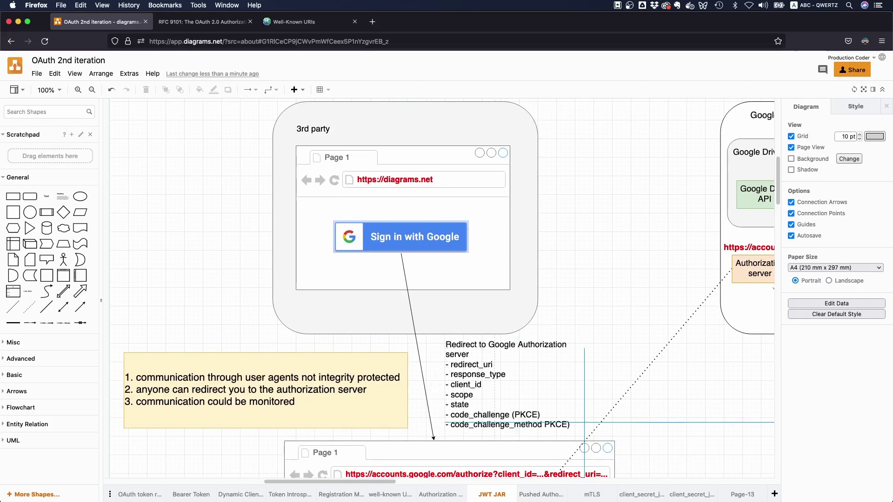
scroll(347, 481, right, 2)
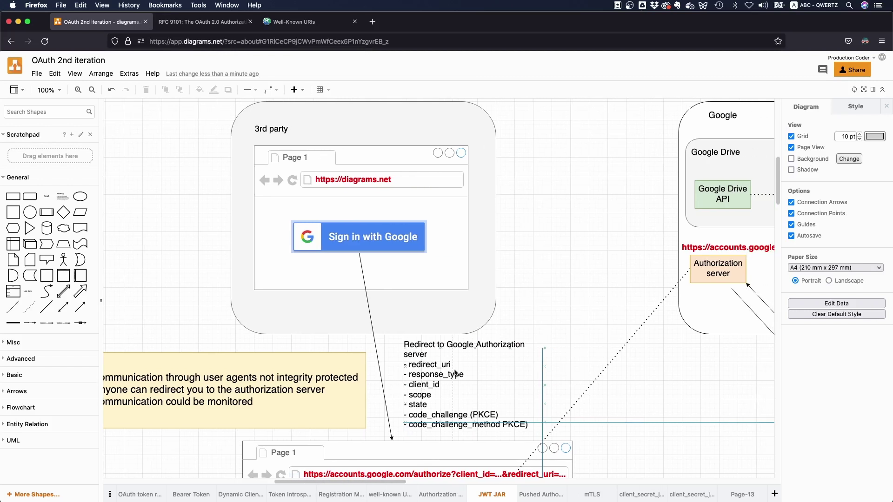
double_click(429, 367)
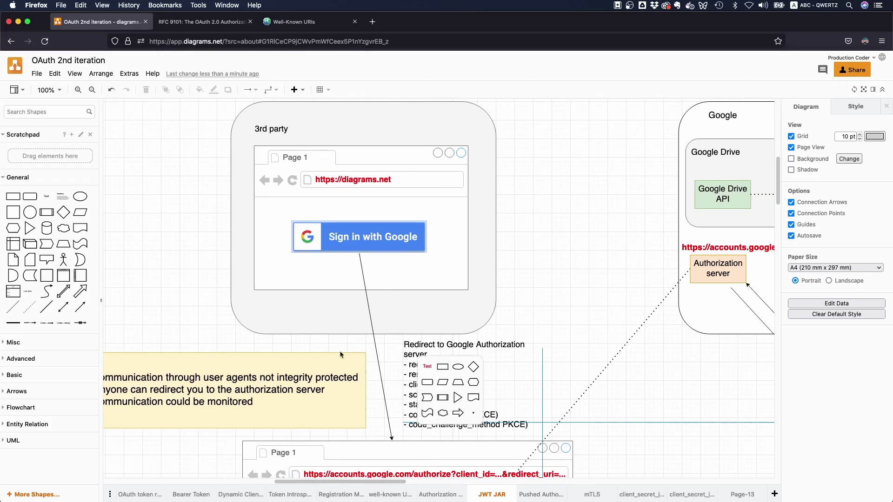
key(Escape)
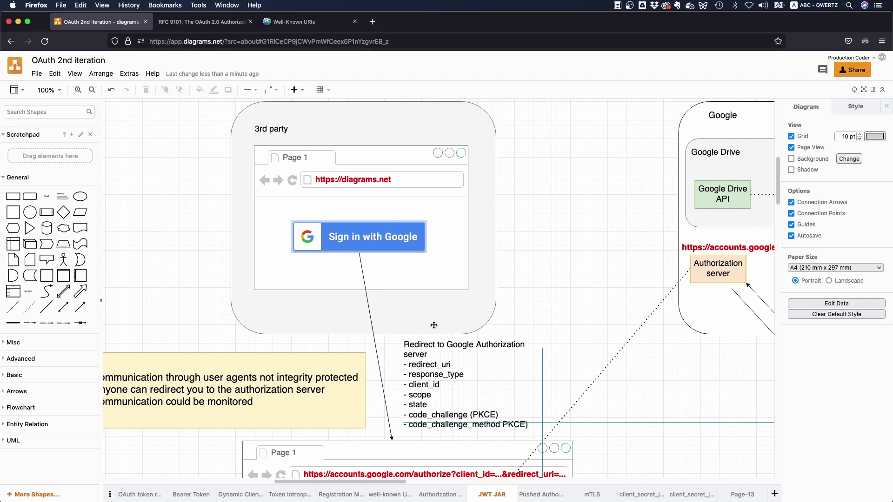
Scroll around the flow and select the GET /authorize text block
scroll(434, 326, down, 3)
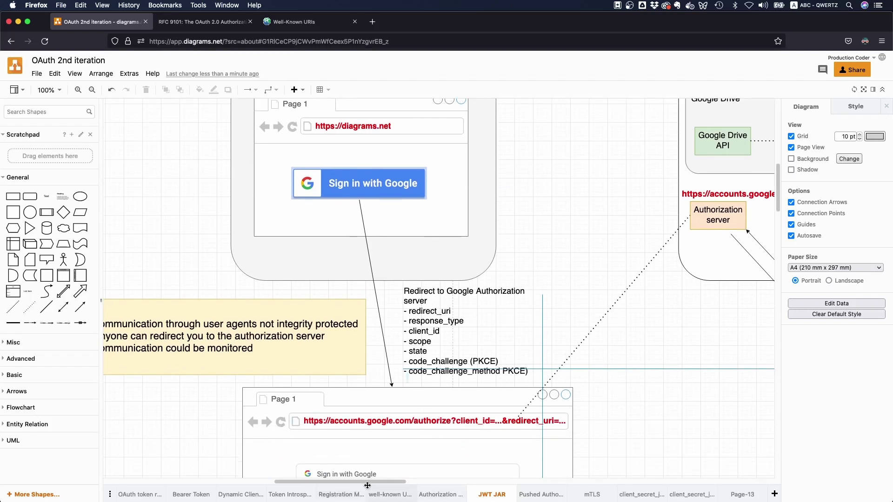
scroll(367, 485, left, 2)
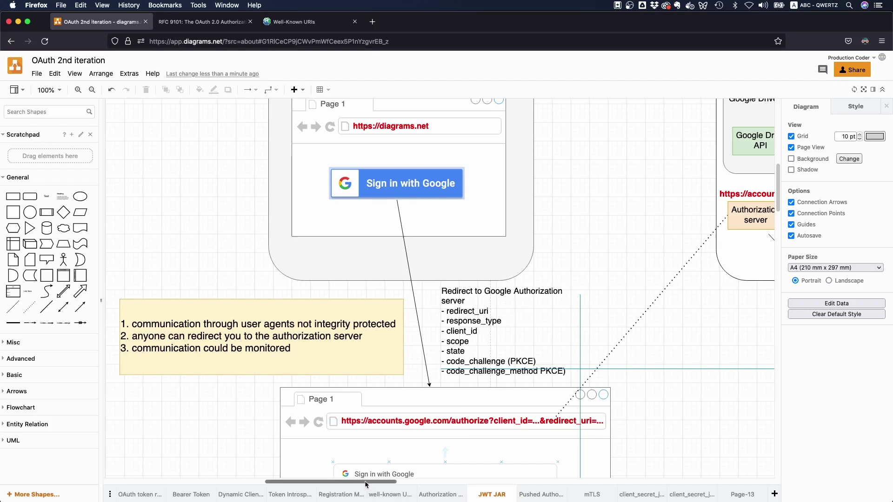
scroll(366, 483, right, 2)
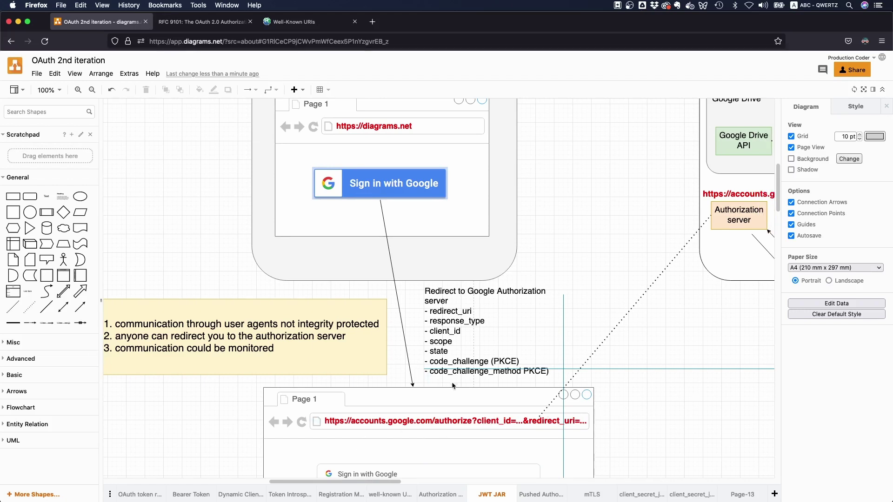
scroll(454, 385, up, 5)
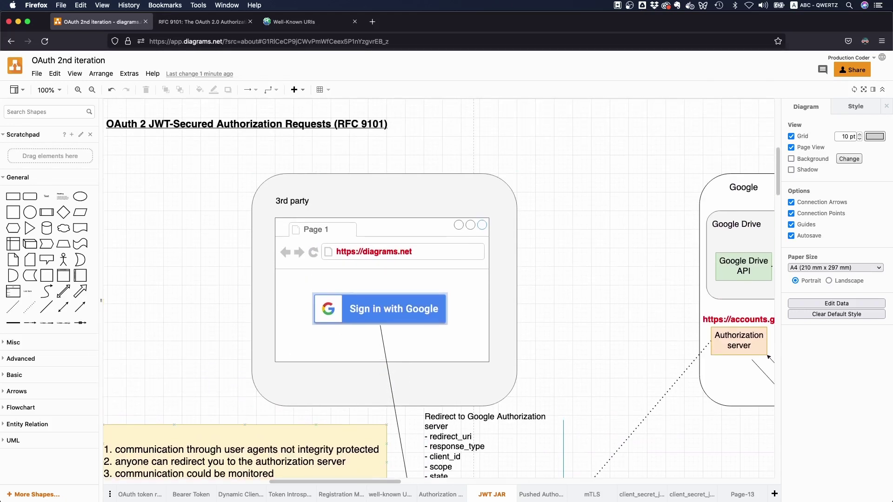
scroll(340, 483, left, 2)
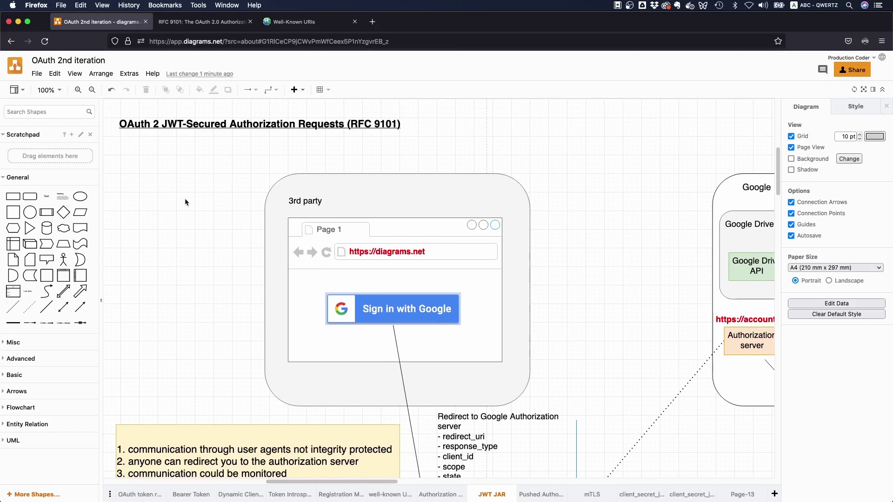
scroll(226, 253, down, 9)
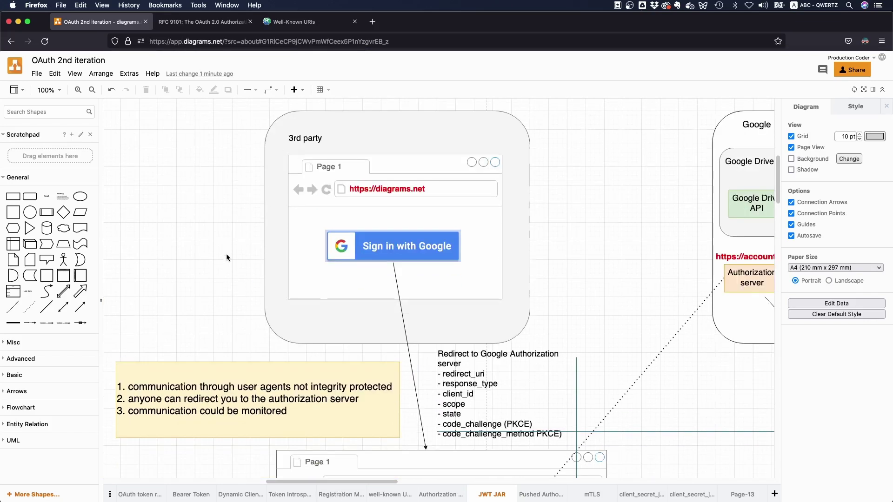
scroll(229, 259, down, 20)
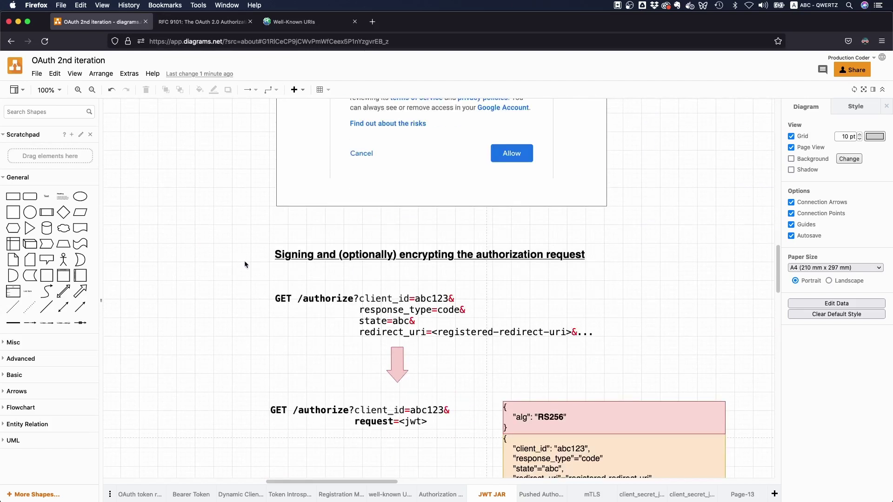
scroll(244, 261, up, 4)
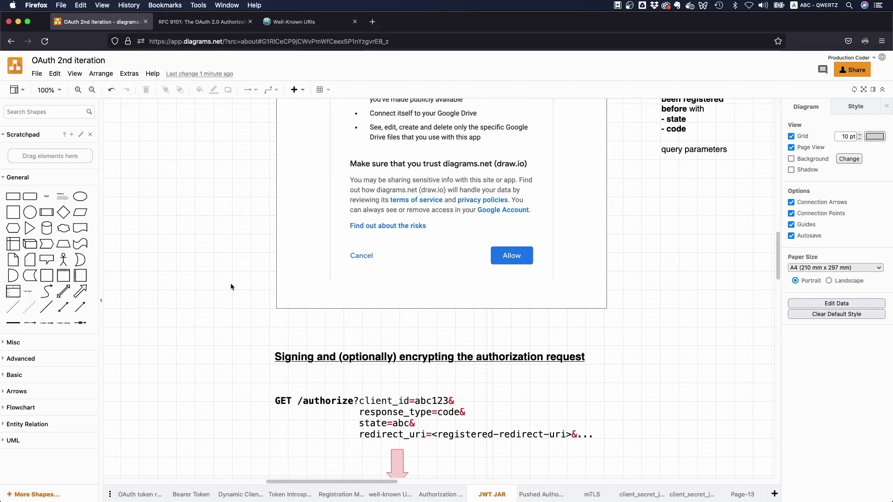
scroll(230, 283, down, 3)
click(380, 362)
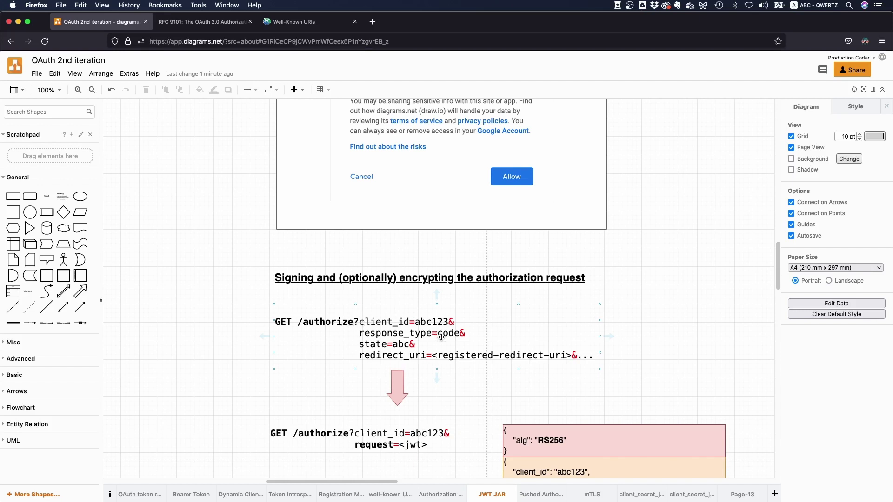
Pan the canvas sideways and vertically to view more of the flow
scroll(438, 340, down, 1)
scroll(438, 340, down, 5)
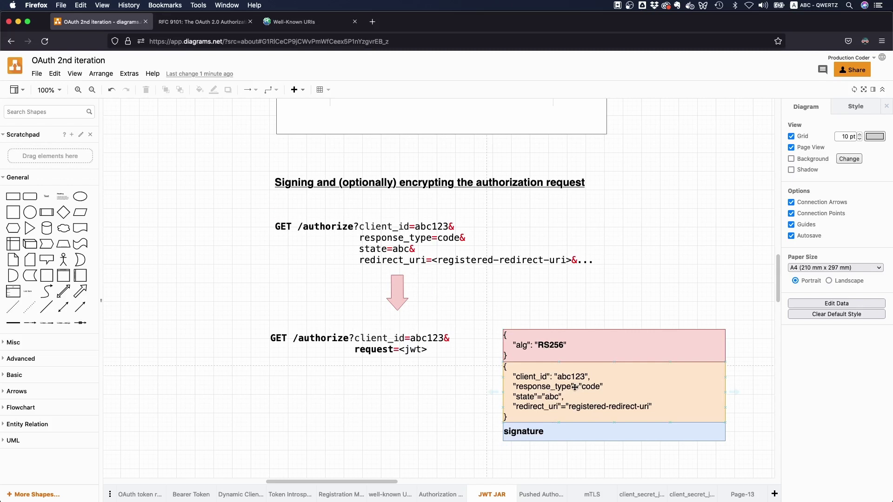
drag(370, 482, 402, 482)
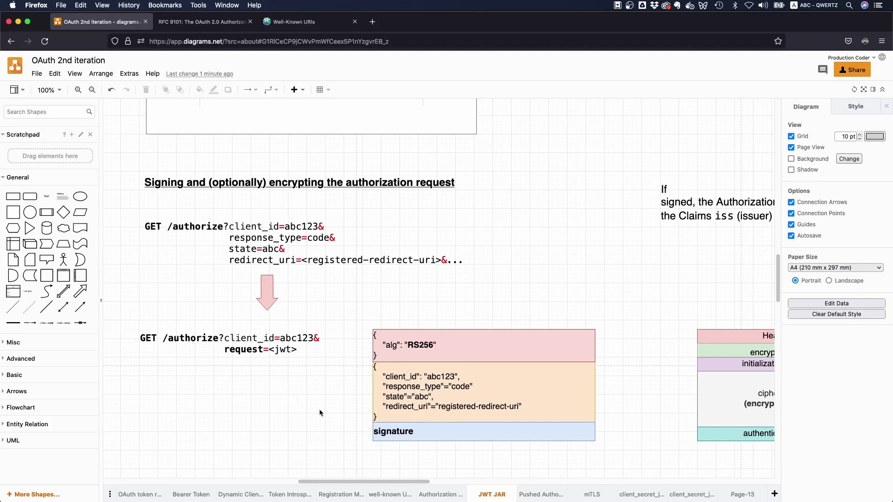
scroll(290, 361, down, 2)
scroll(279, 344, down, 2)
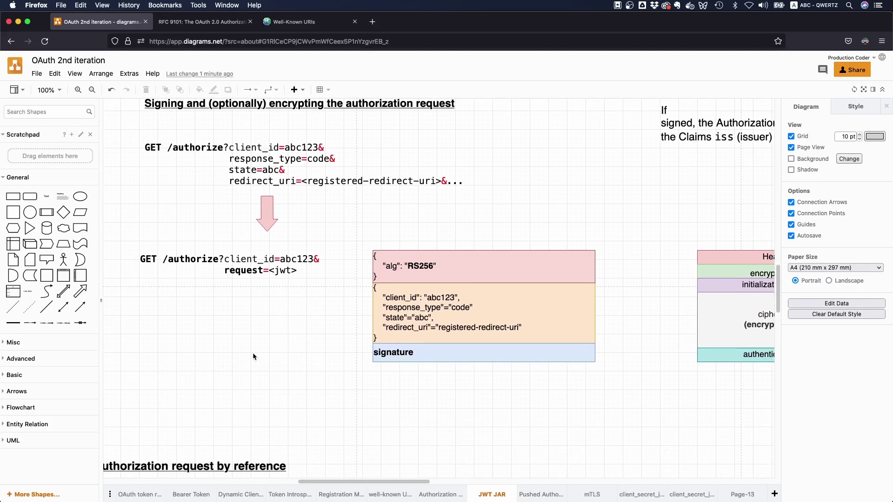
scroll(255, 359, up, 1)
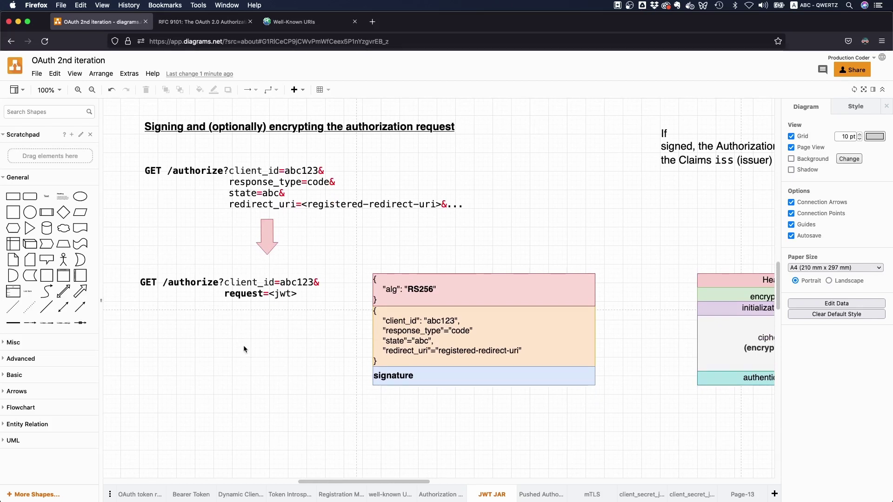
scroll(243, 347, up, 2)
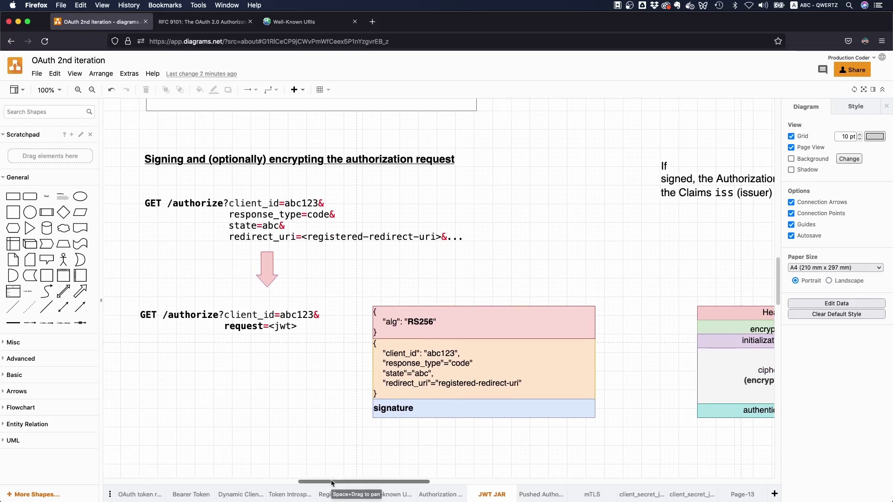
mouse_move(332, 483)
mouse_down()
mouse_move(344, 482)
mouse_move(333, 477)
mouse_up()
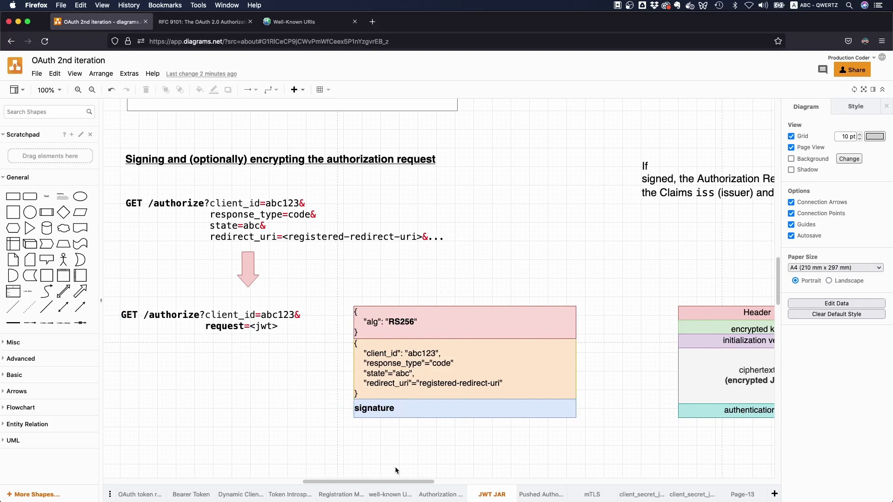
drag(399, 482, 424, 482)
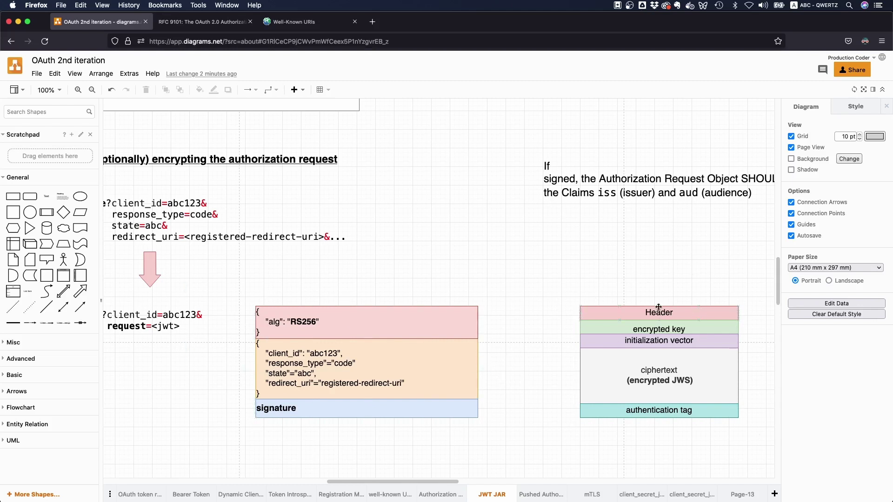
Select the whole JWT box with its rows, then reselect it as a group
drag(553, 429, 231, 275)
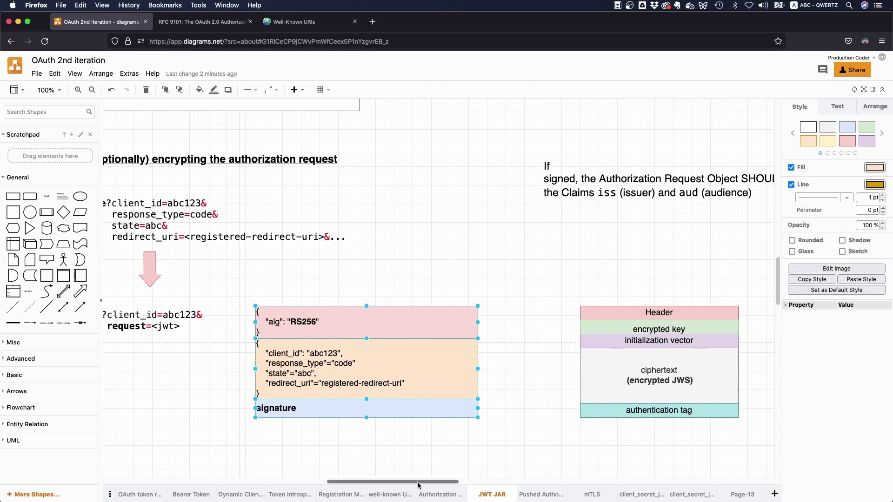
scroll(379, 325, up, 3)
scroll(379, 324, left, 4)
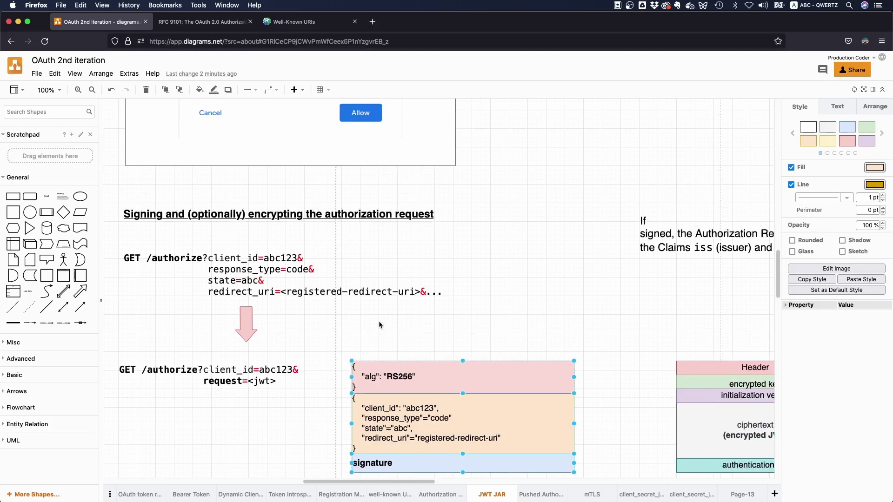
scroll(371, 321, up, 8)
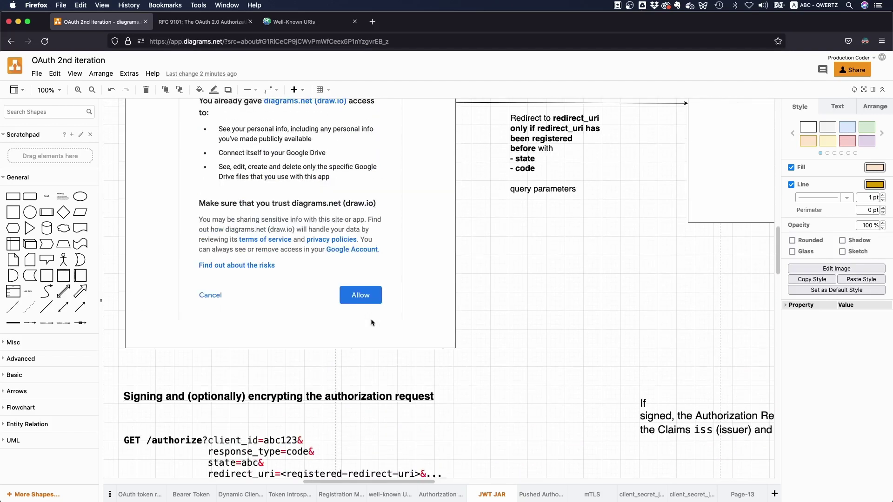
scroll(374, 309, up, 20)
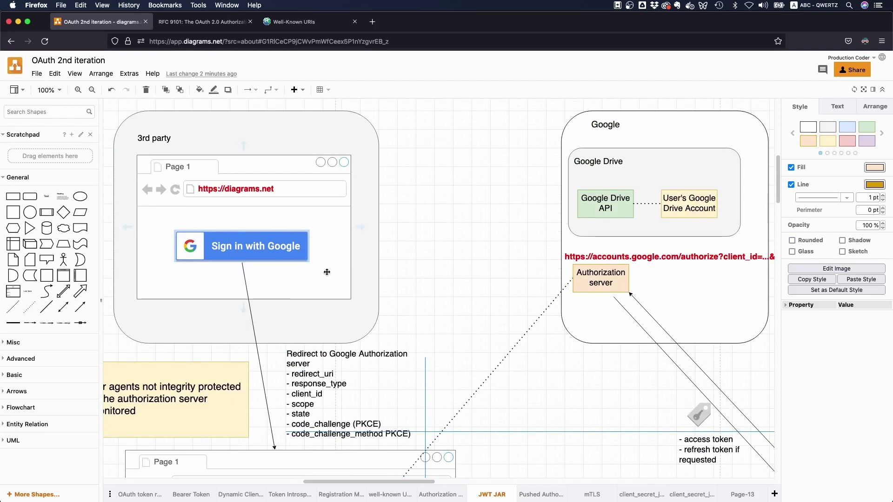
scroll(347, 385, down, 2)
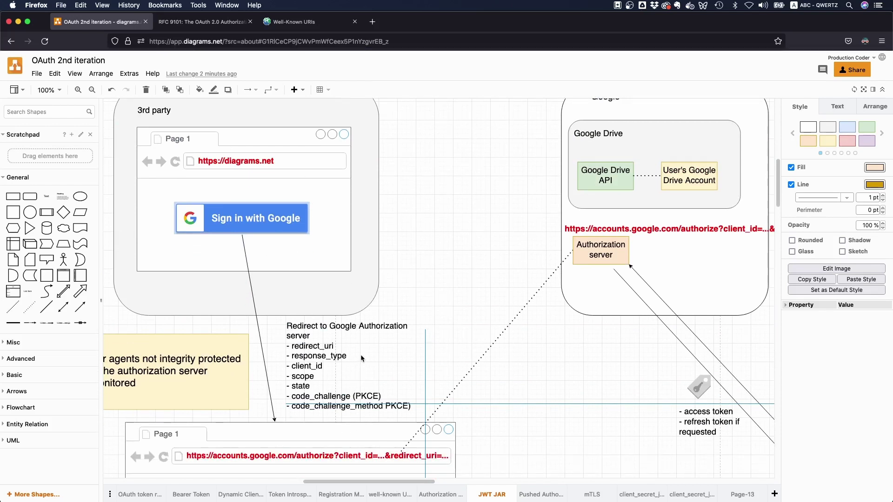
scroll(450, 331, down, 10)
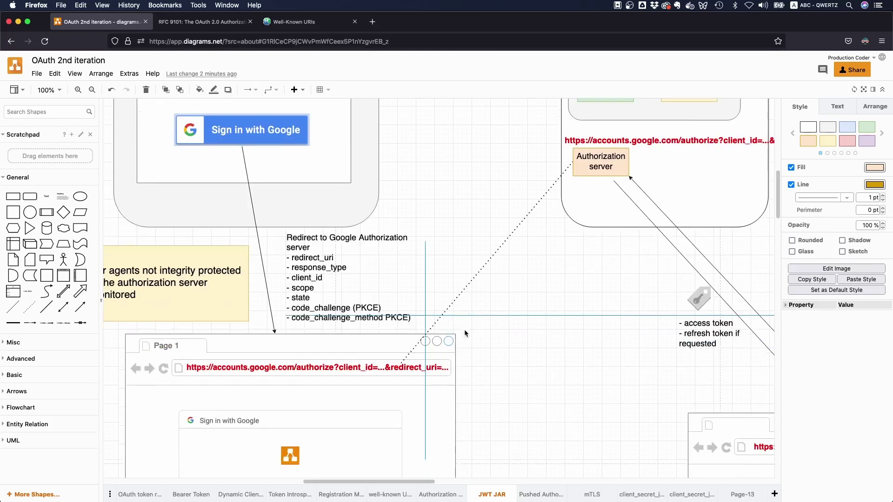
scroll(461, 326, down, 8)
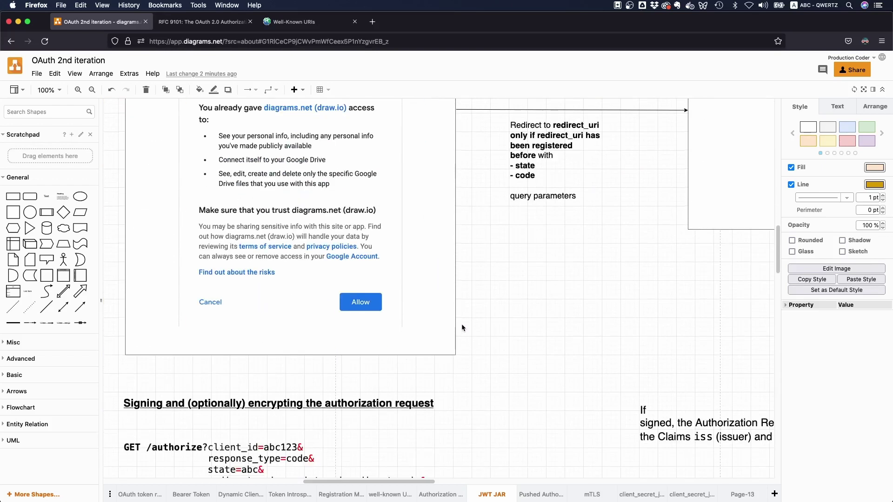
click(459, 322)
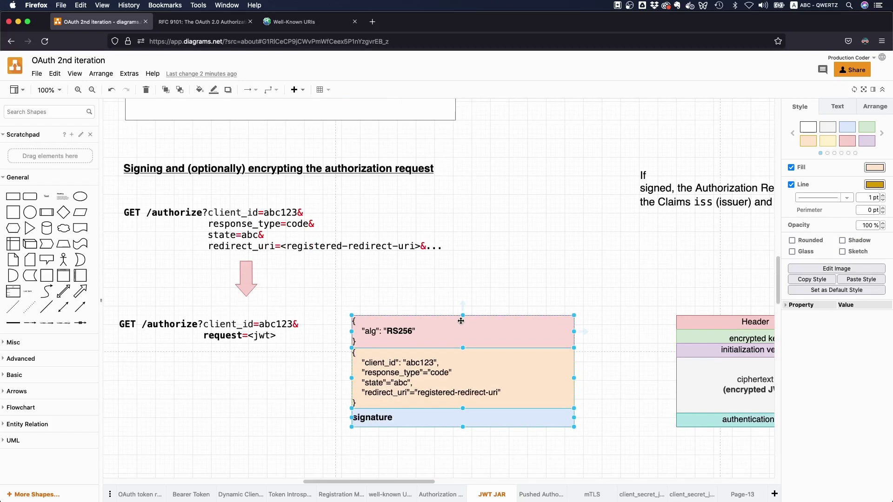
Highlight client_id=abc123& in the GET request text, then stop editing
scroll(460, 321, down, 3)
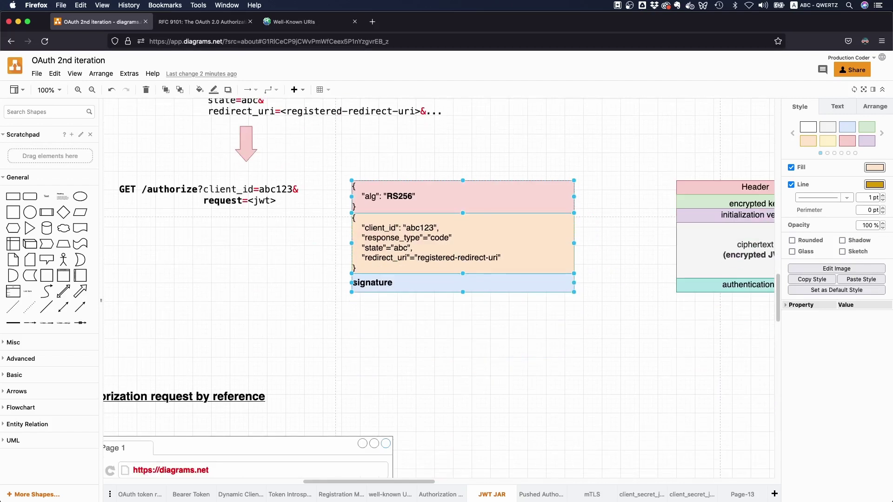
scroll(367, 352, up, 2)
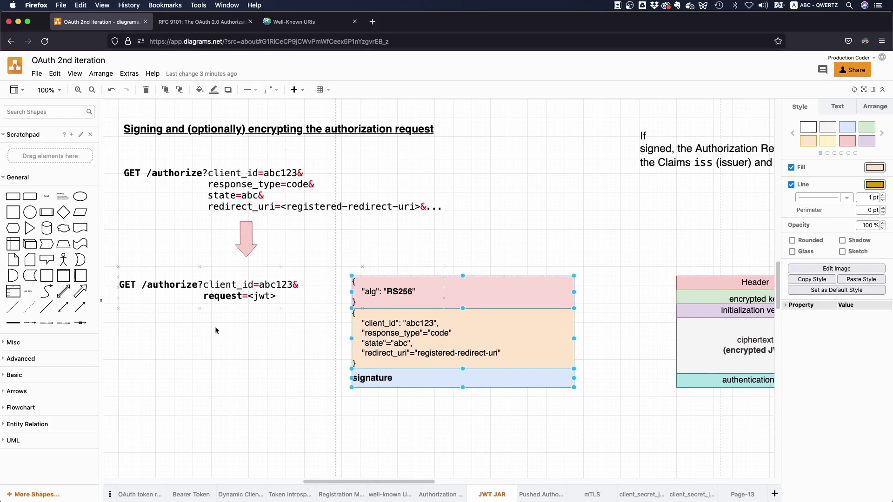
double_click(205, 289)
click(205, 288)
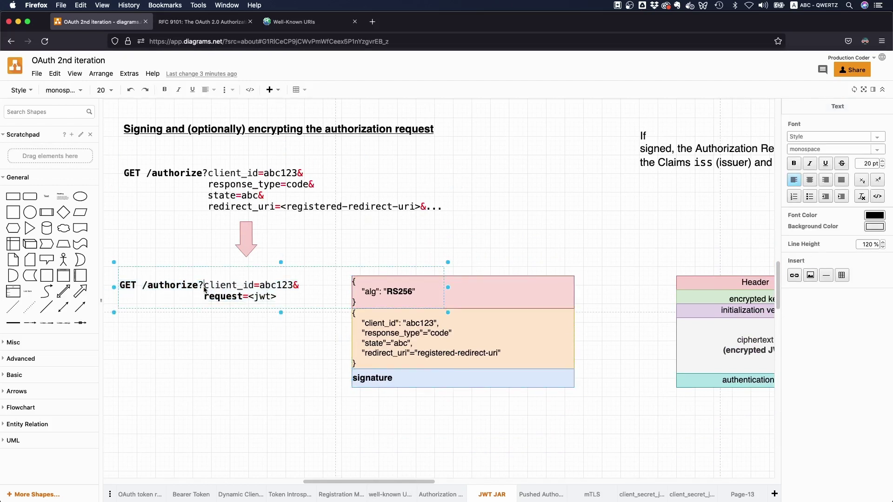
drag(205, 289, 300, 288)
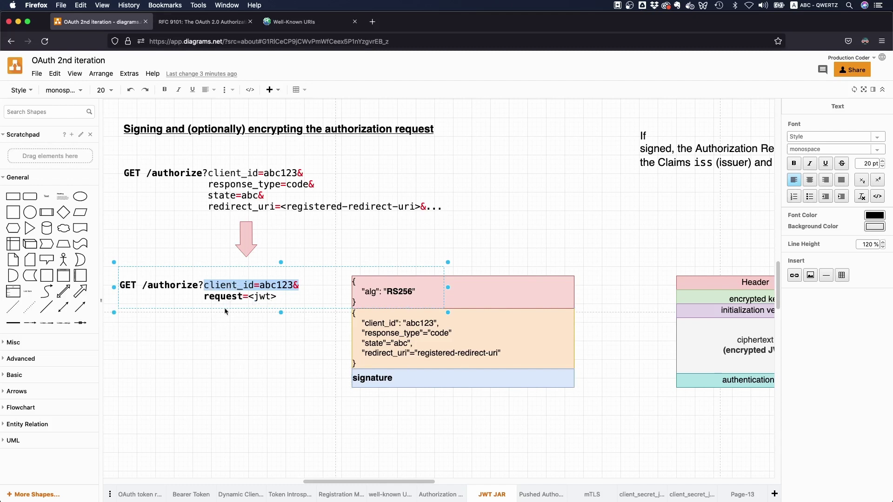
click(232, 342)
Reopen the GET request text and highlight the word request
double_click(228, 300)
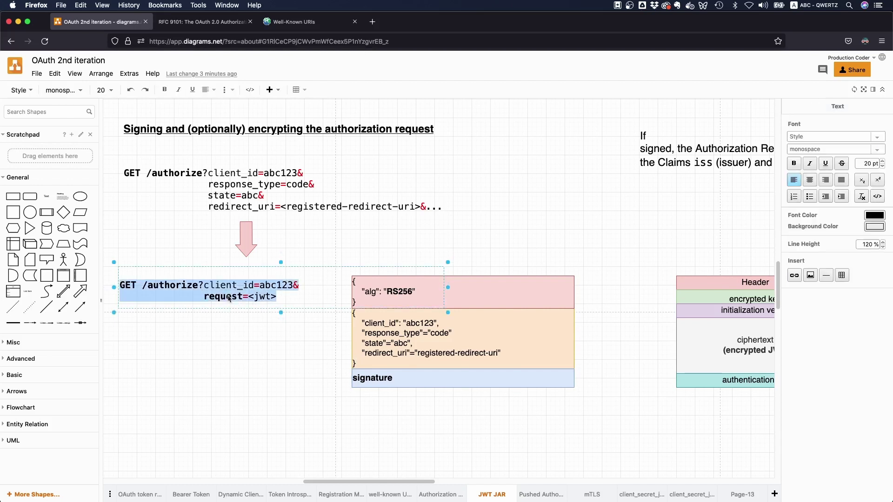
click(228, 300)
double_click(227, 300)
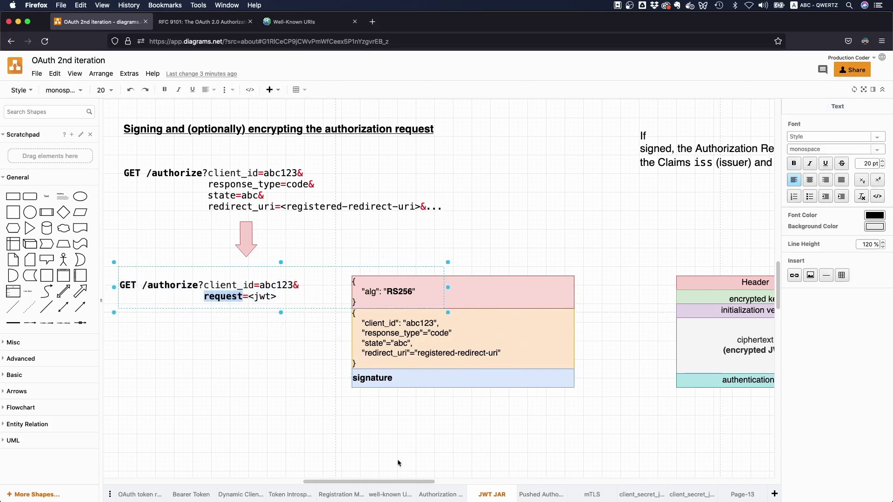
drag(399, 482, 409, 481)
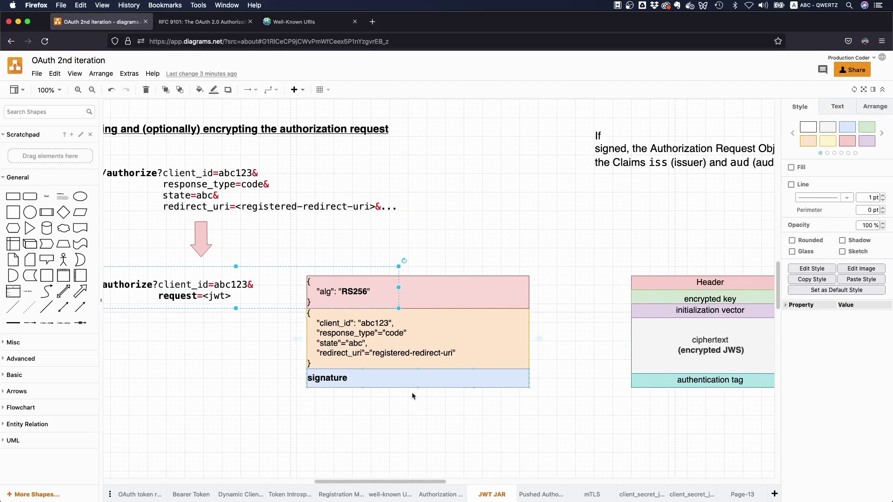
scroll(415, 484, left, 3)
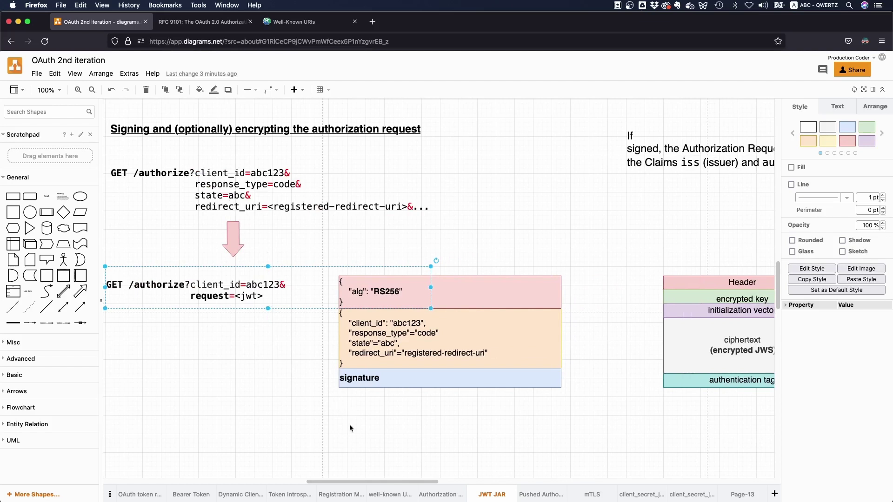
scroll(387, 471, left, 1)
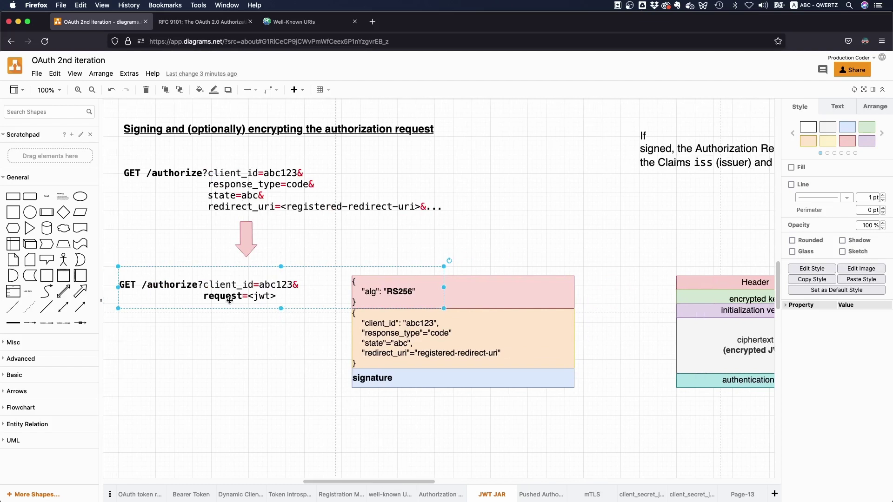
Highlight <jwt> in the GET request text, then finish editing and deselect it
double_click(264, 296)
click(264, 297)
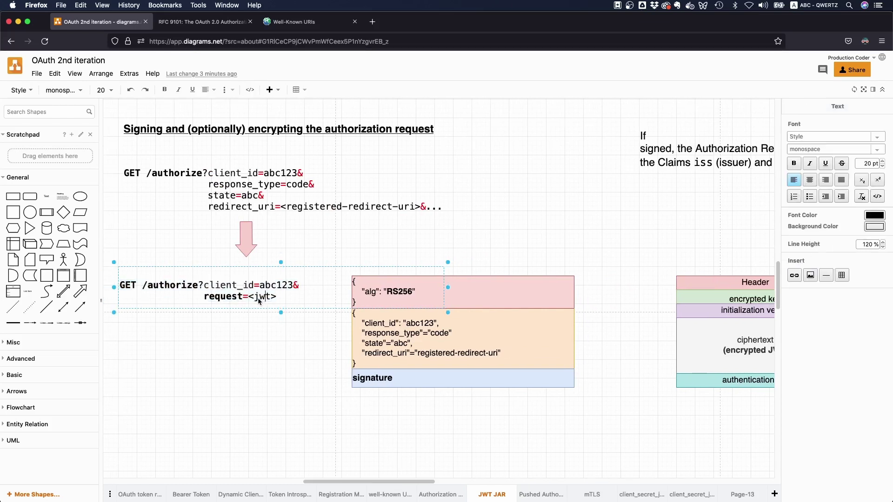
drag(249, 298, 275, 301)
scroll(279, 342, down, 2)
click(264, 289)
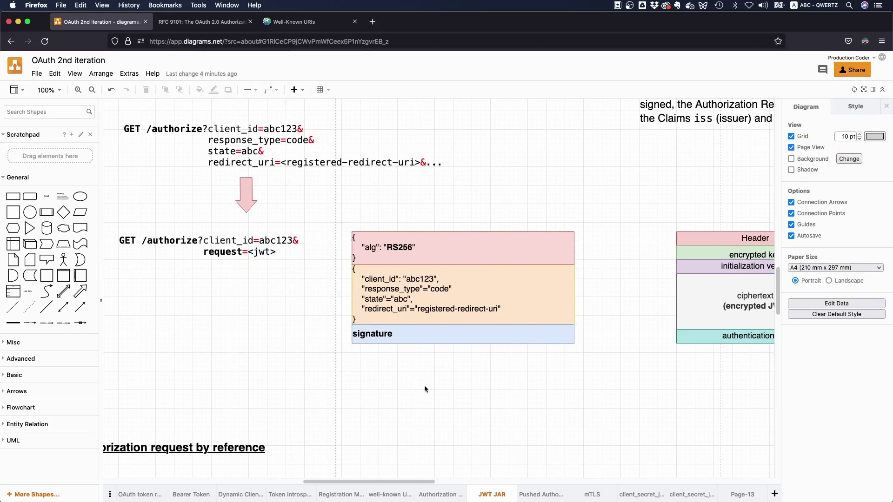
Select the browser mockup shape and scroll down through the flow
scroll(310, 364, down, 5)
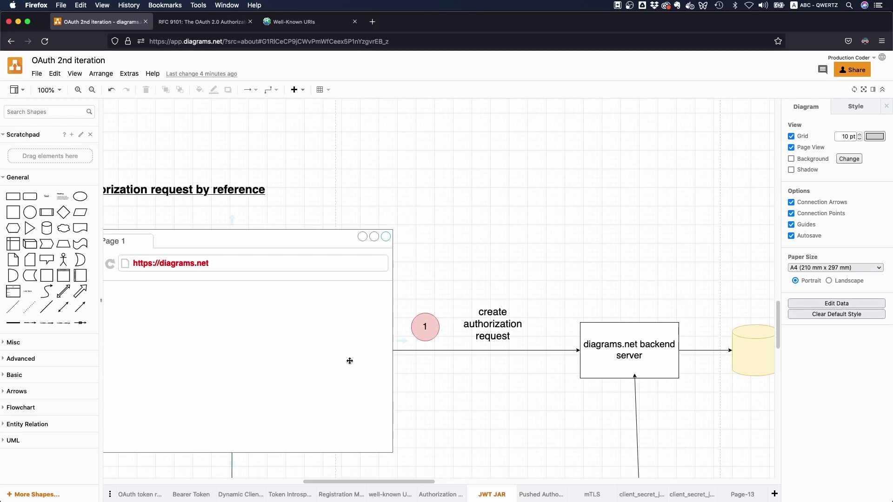
click(351, 361)
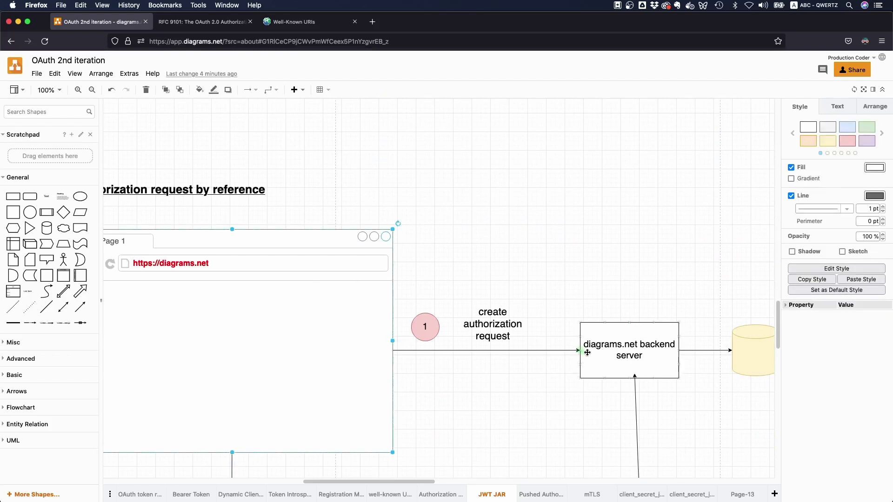
scroll(296, 222, up, 2)
scroll(296, 222, up, 1)
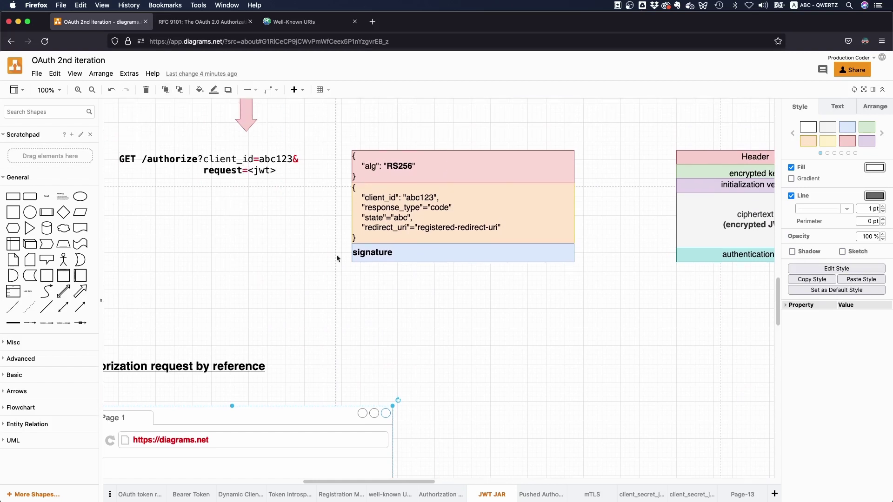
scroll(339, 255, down, 3)
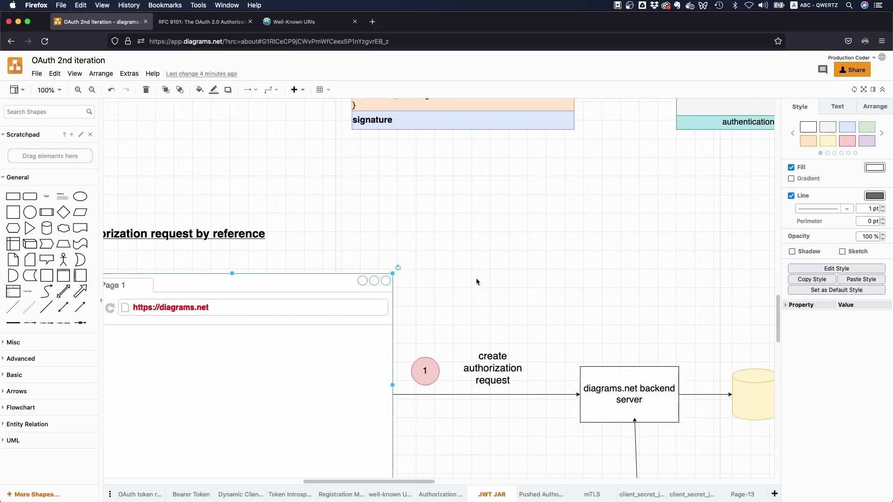
scroll(477, 280, down, 5)
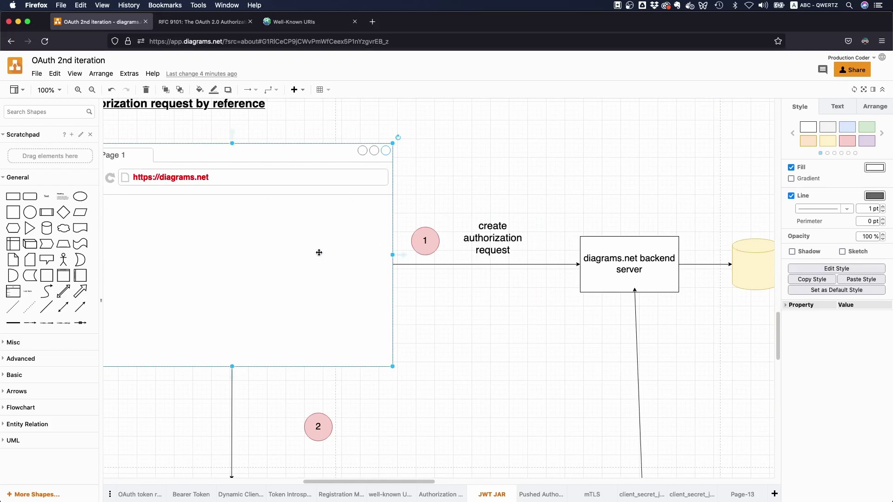
scroll(304, 259, down, 2)
scroll(304, 259, down, 5)
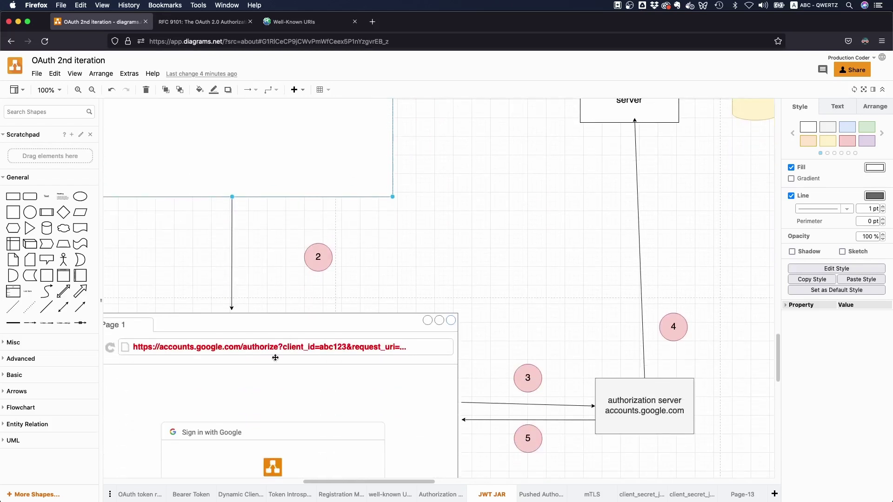
Highlight request_uri in the second mockup's Google URL
double_click(354, 348)
click(355, 350)
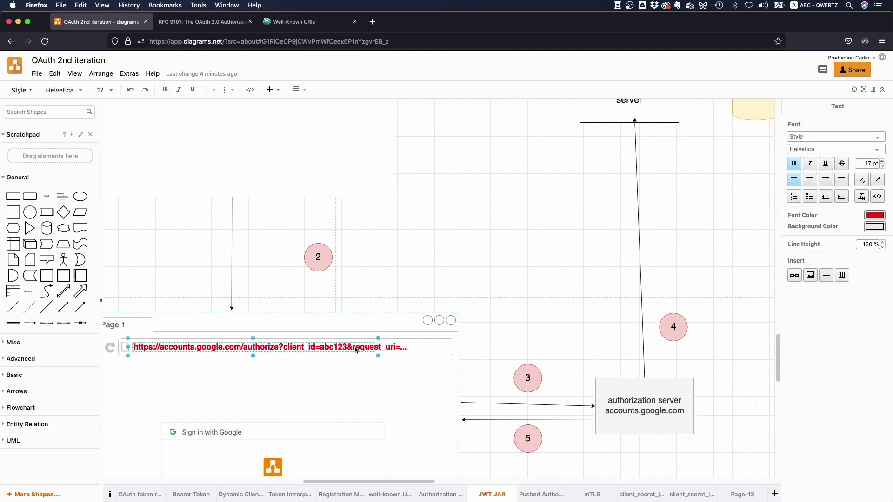
drag(354, 349, 400, 347)
Inspect the authorization server box and the diagrams.net backend server box by selecting each
click(643, 413)
scroll(614, 343, up, 3)
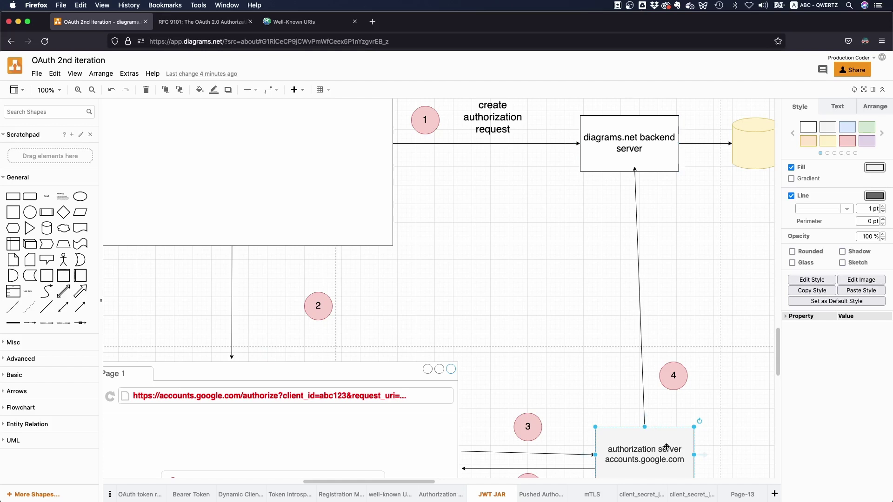
scroll(380, 357, up, 5)
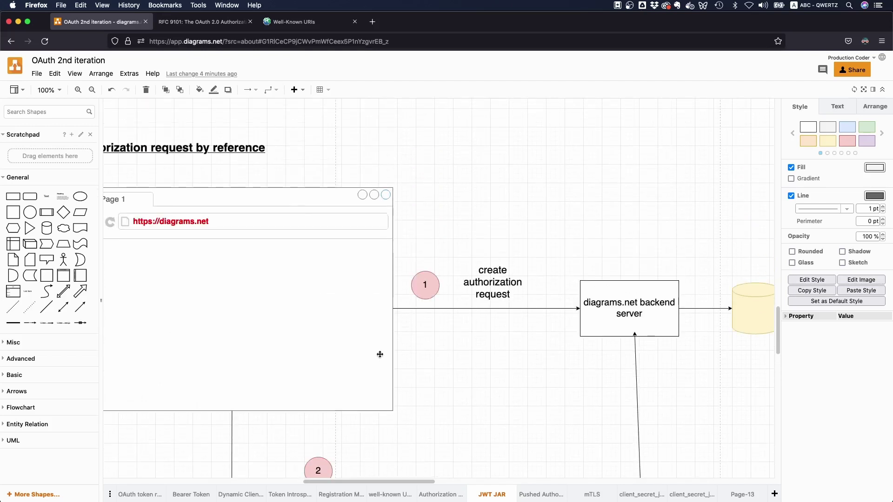
drag(401, 483, 400, 483)
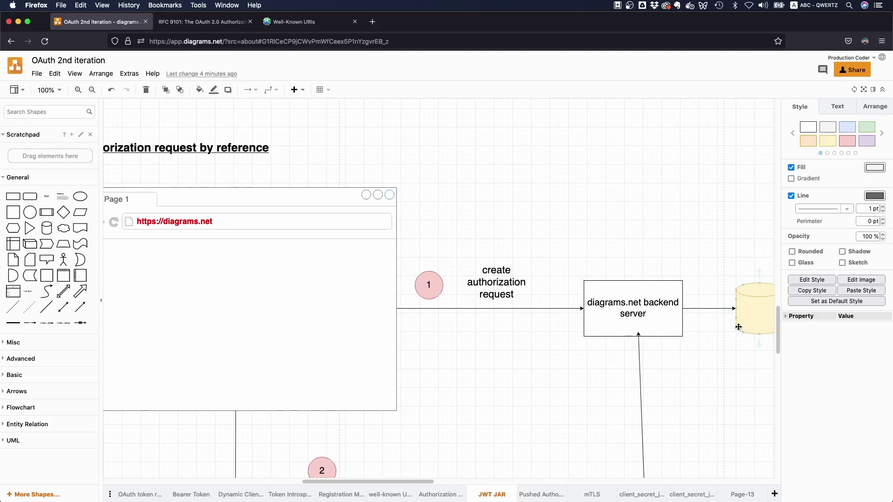
scroll(418, 380, down, 3)
click(603, 247)
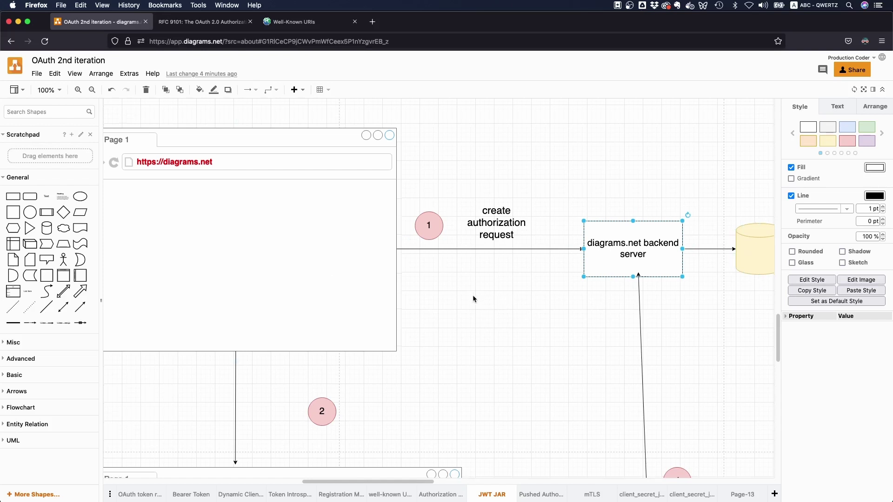
scroll(544, 332, down, 5)
click(657, 440)
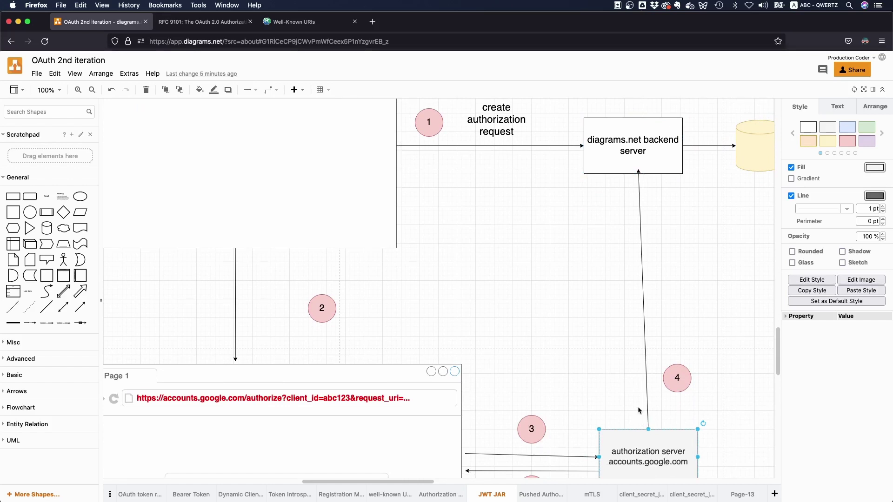
scroll(503, 310, up, 1)
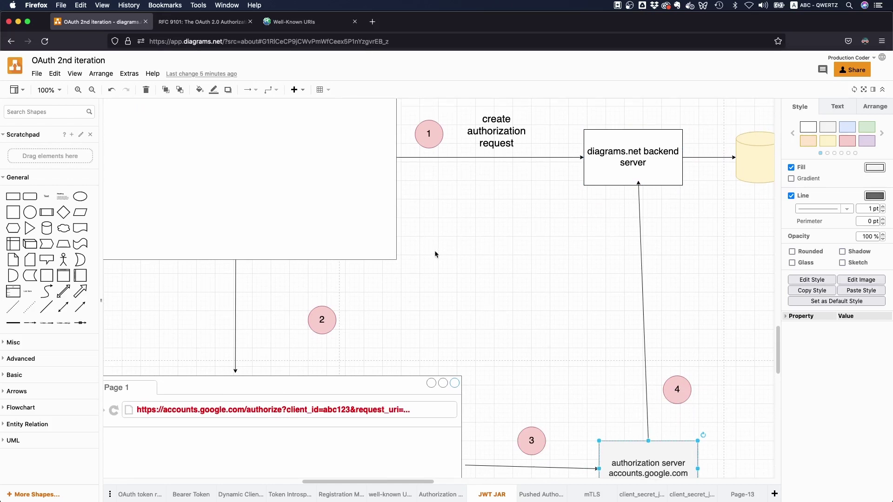
Select the large browser mockup, backend server and authorization server boxes in turn
click(287, 164)
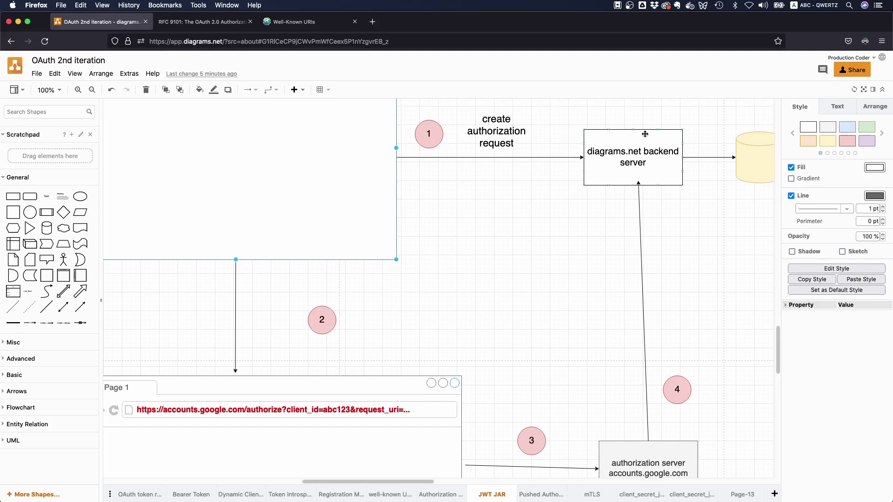
click(658, 164)
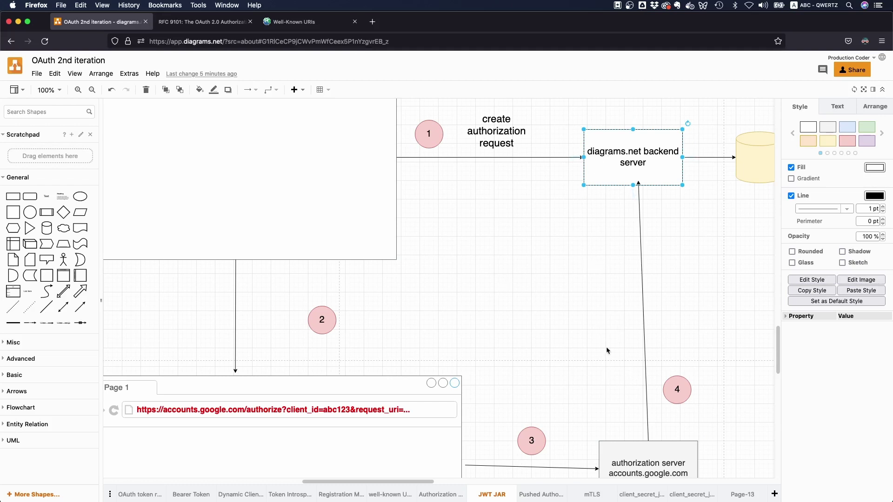
scroll(649, 414, down, 2)
click(644, 450)
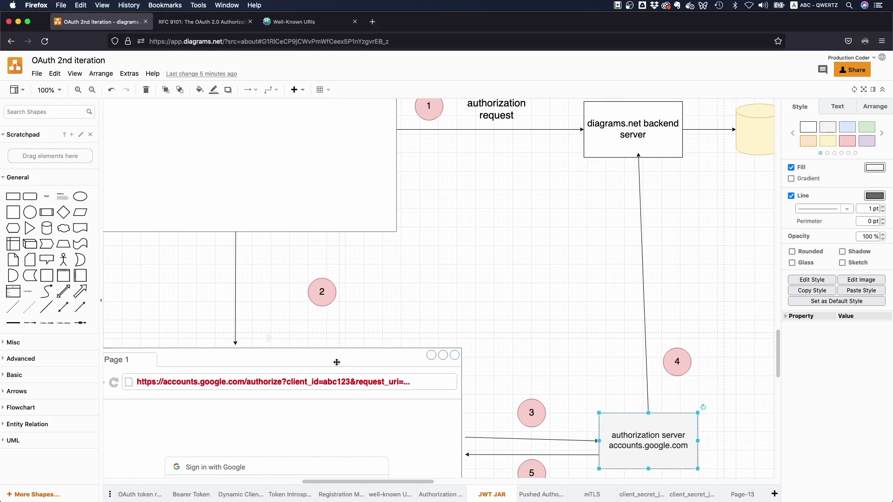
scroll(337, 363, down, 1)
scroll(287, 388, down, 3)
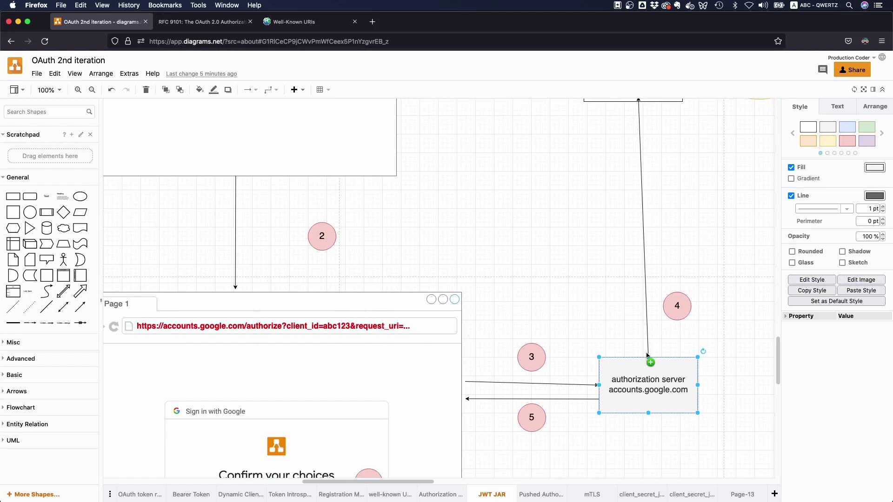
scroll(648, 347, up, 1)
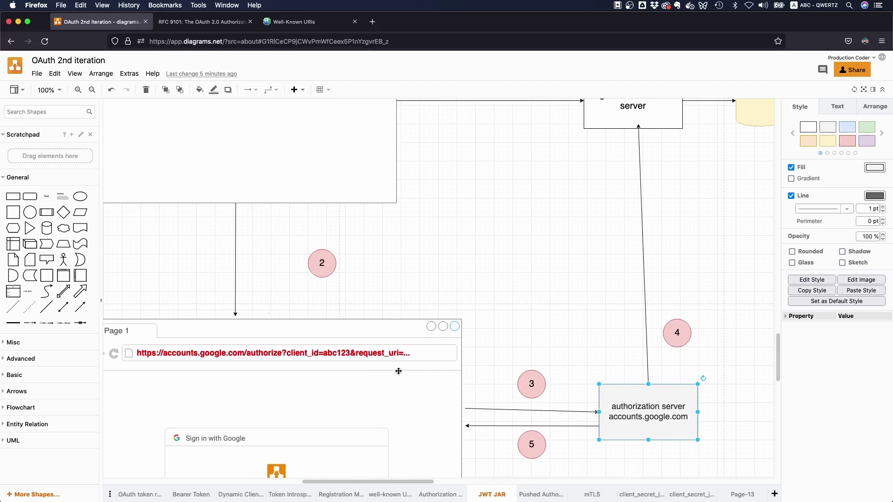
scroll(413, 234, up, 2)
Nudge the large white rectangle slightly to the left
click(346, 169)
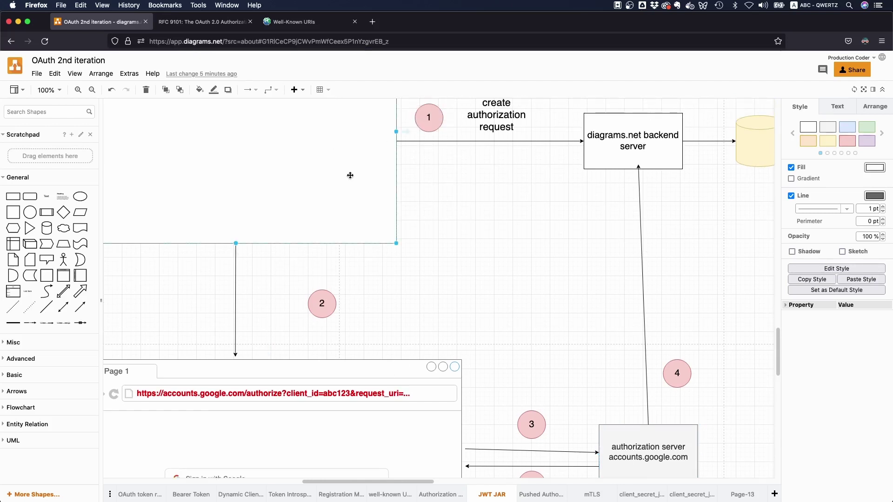
click(653, 146)
drag(294, 203, 292, 197)
Select the browser mockup shape and scroll around the surrounding flow
scroll(358, 417, down, 2)
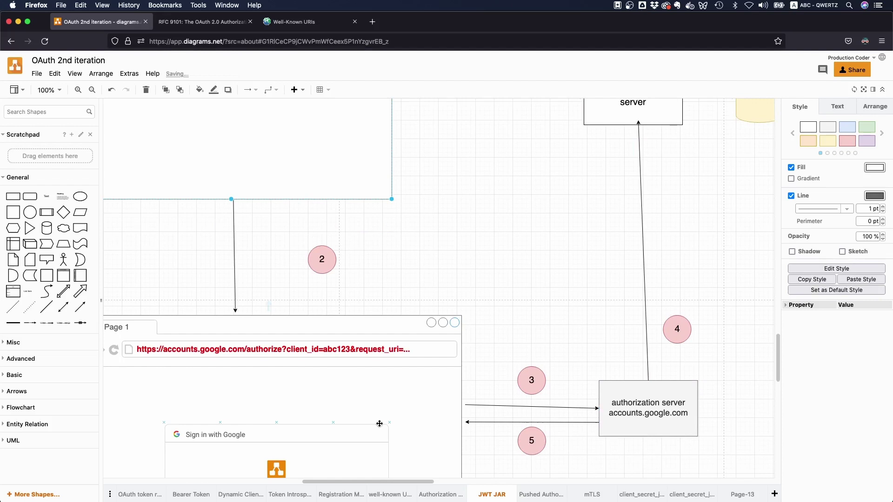
click(391, 400)
scroll(632, 396, up, 1)
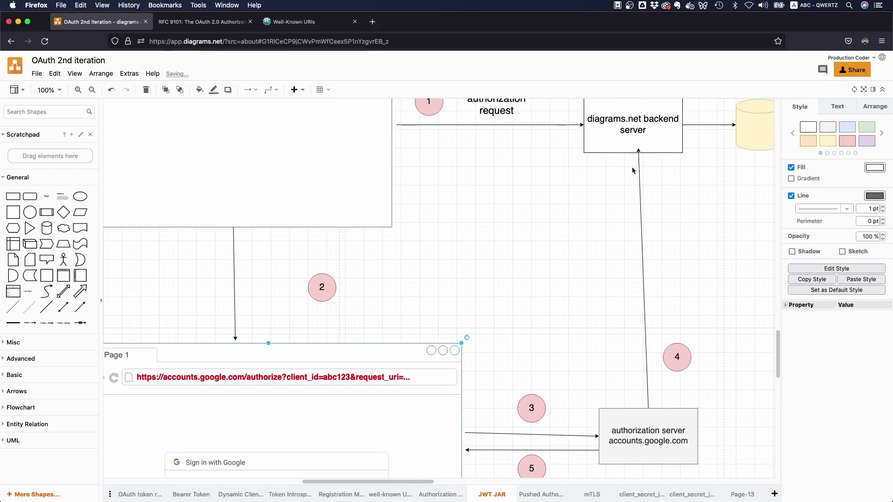
scroll(678, 249, down, 2)
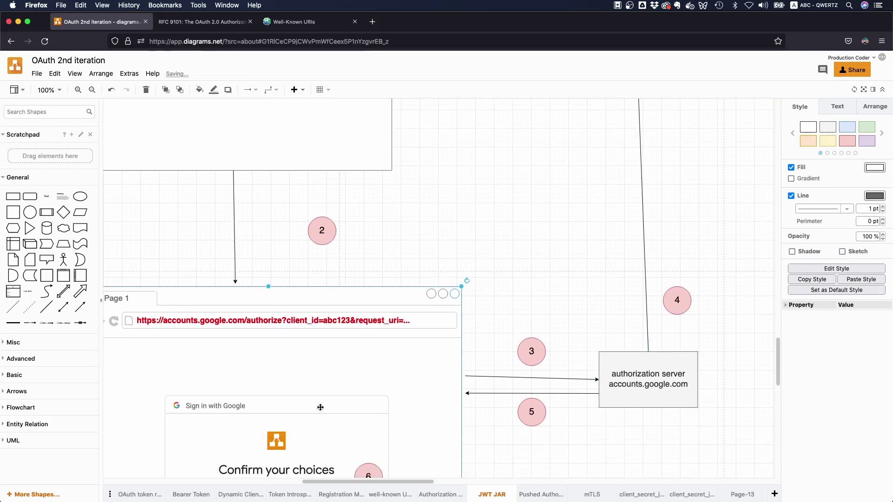
scroll(250, 416, down, 2)
scroll(365, 356, up, 7)
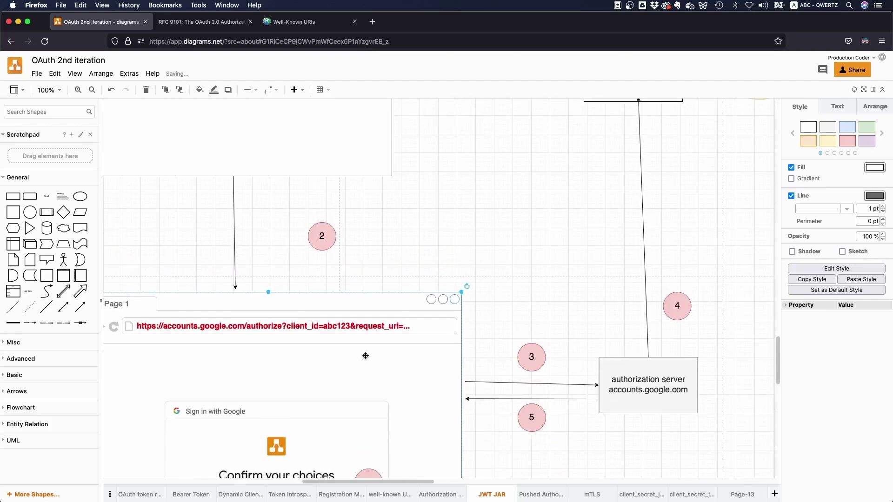
scroll(355, 375, up, 4)
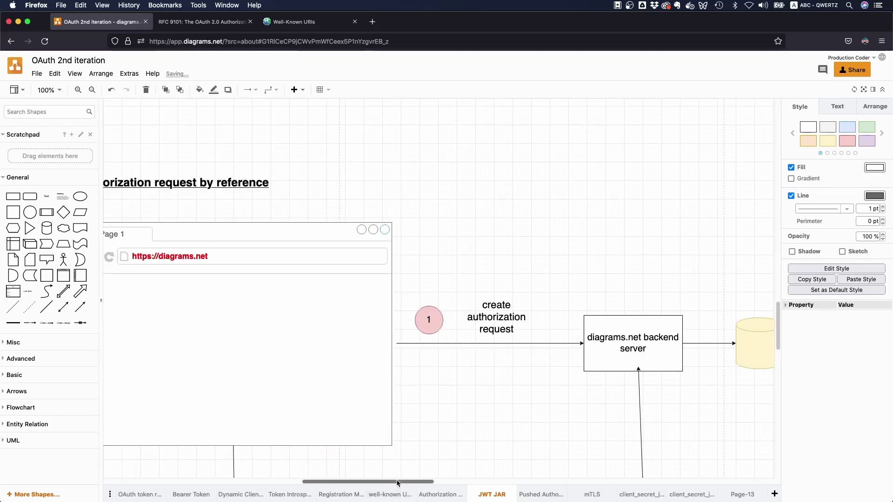
scroll(392, 483, left, 2)
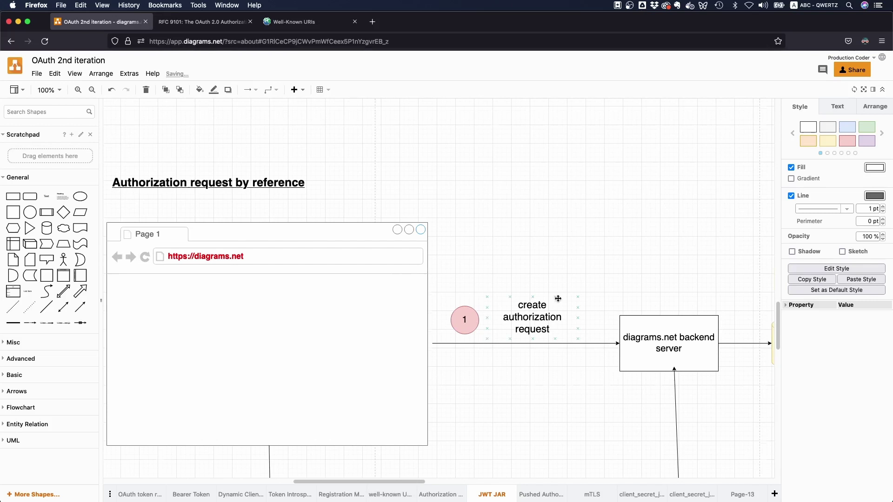
scroll(562, 301, down, 6)
scroll(562, 303, down, 4)
Check the authorization server, backend server and upper Page 1 browser mockup selections
click(669, 336)
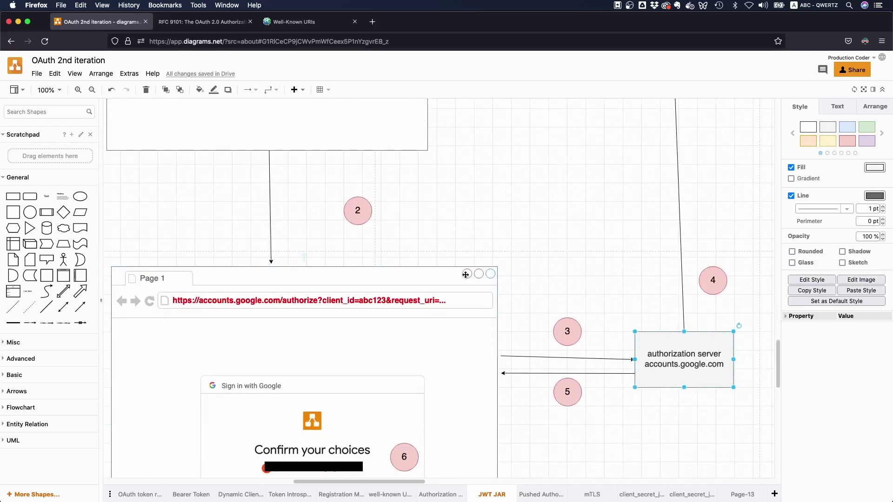
scroll(514, 250, up, 5)
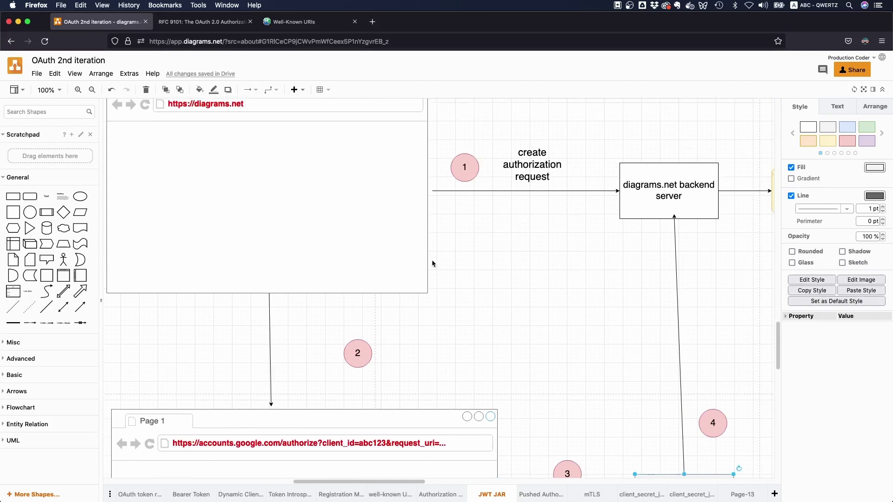
scroll(432, 263, up, 2)
scroll(501, 315, up, 1)
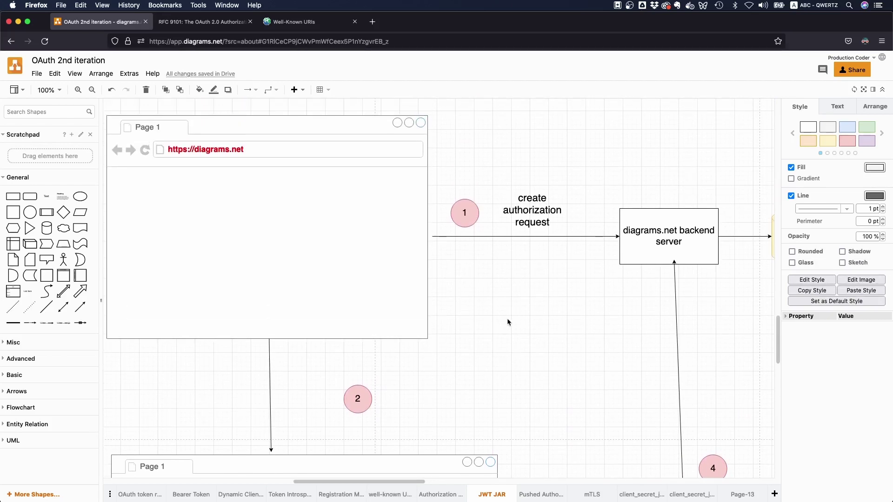
click(706, 242)
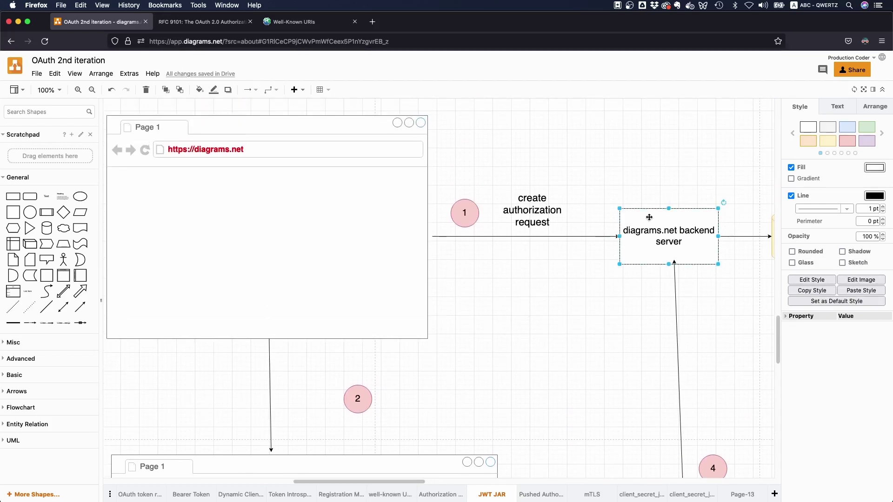
click(619, 371)
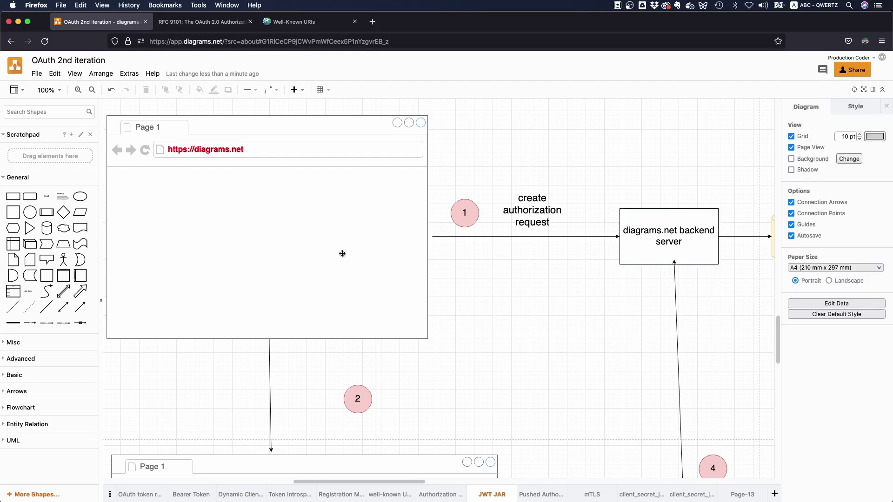
click(326, 249)
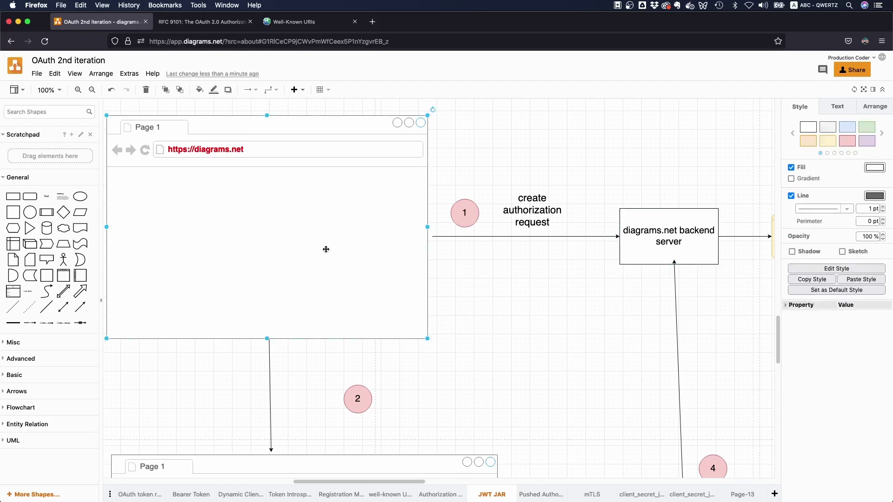
click(671, 244)
scroll(640, 375, down, 3)
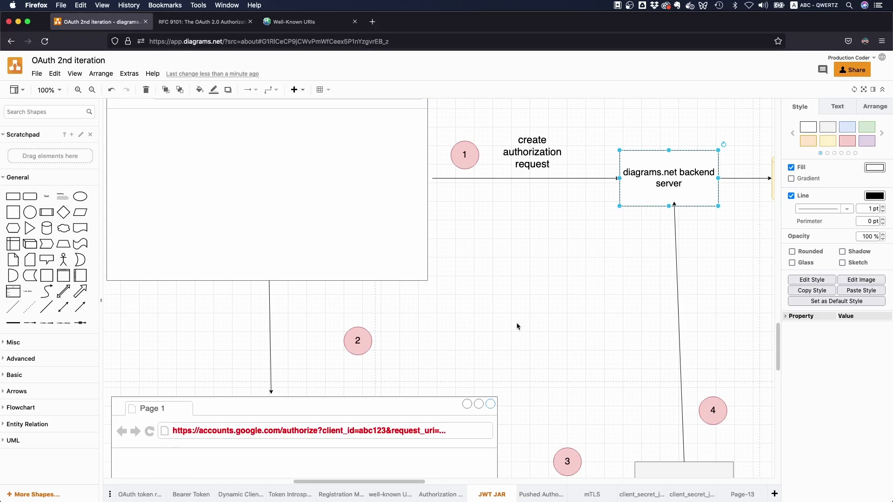
scroll(516, 324, up, 2)
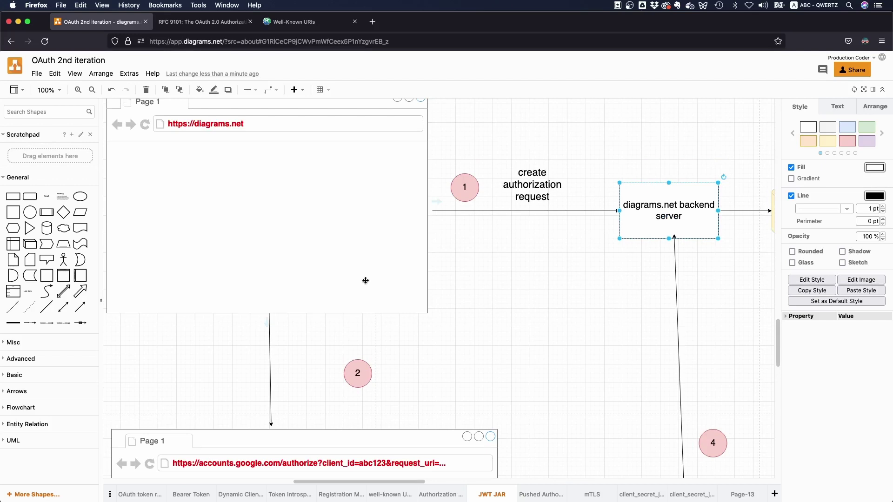
scroll(278, 283, up, 10)
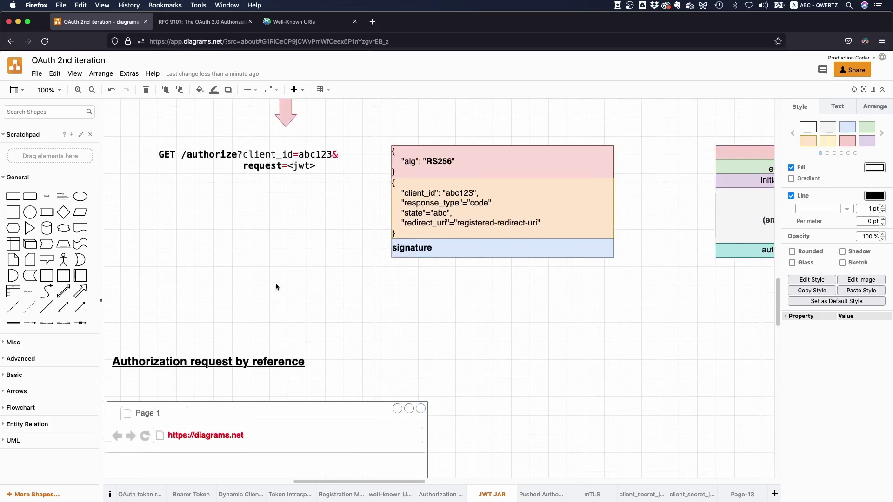
scroll(278, 292, up, 15)
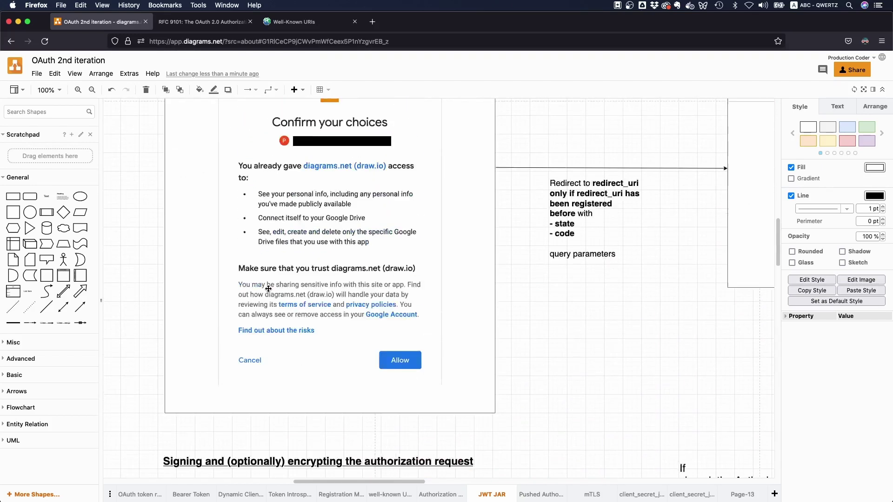
scroll(260, 292, up, 6)
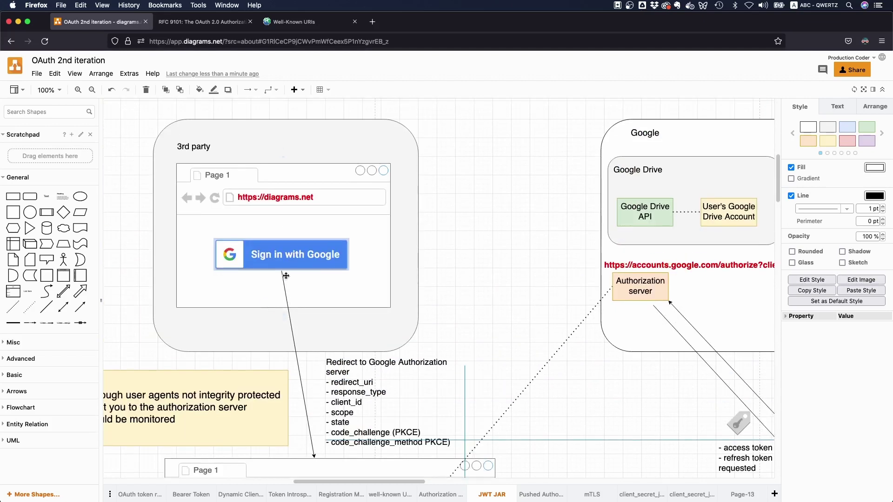
scroll(297, 271, down, 1)
scroll(296, 267, down, 3)
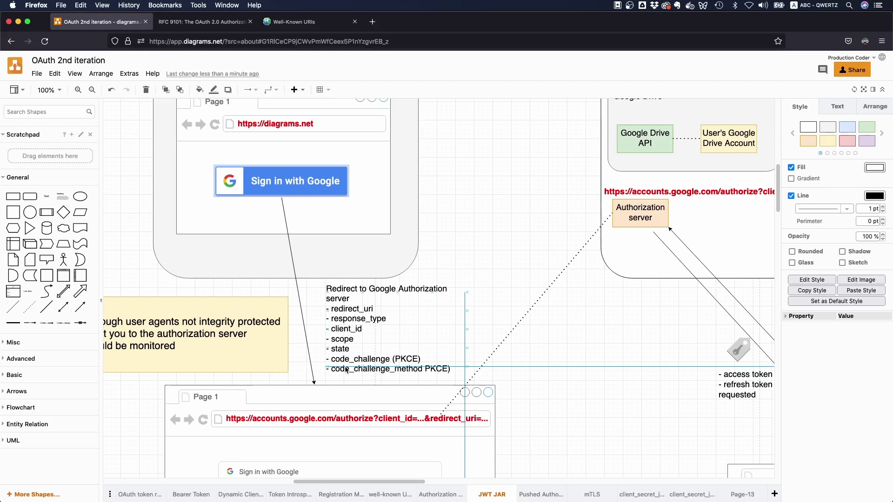
scroll(311, 138, up, 1)
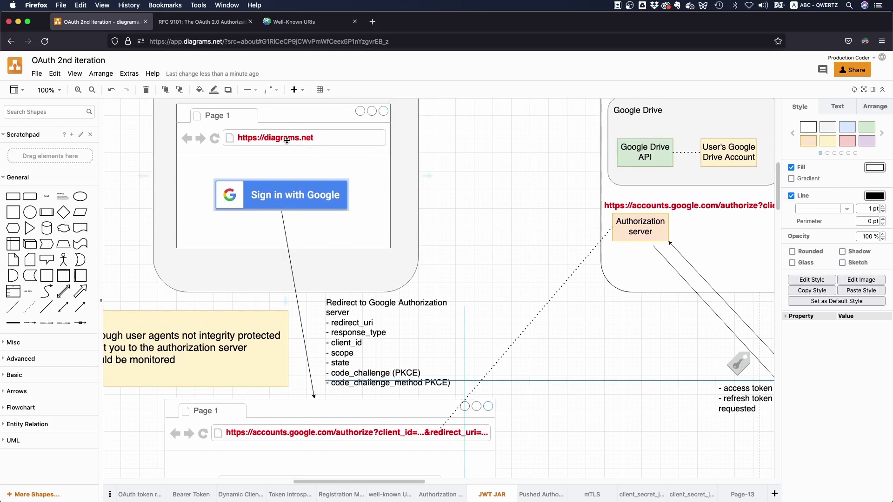
scroll(420, 236, down, 4)
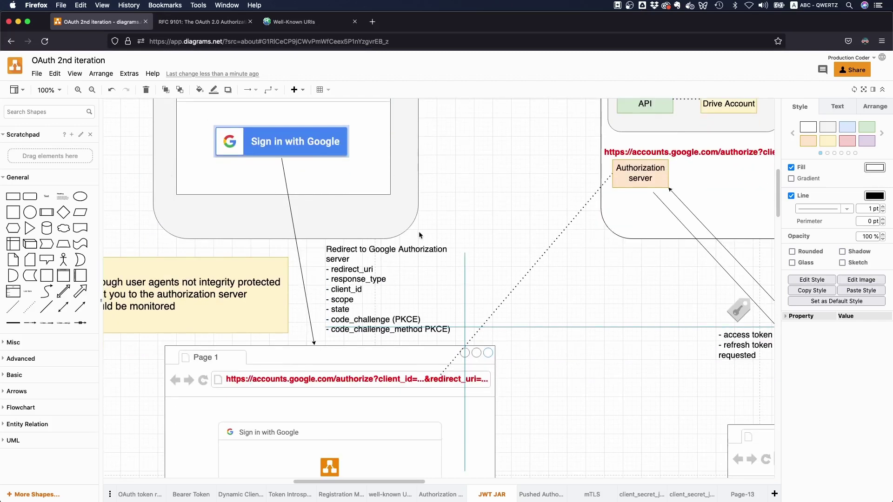
scroll(420, 235, down, 20)
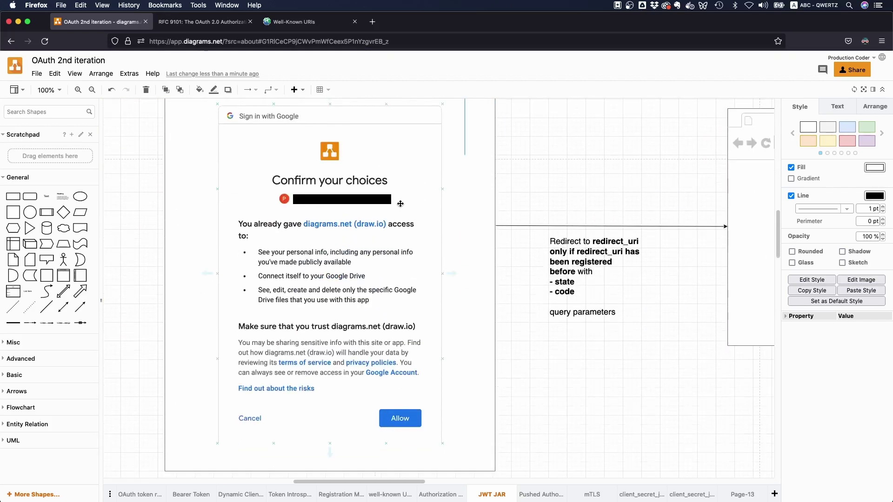
scroll(400, 204, down, 16)
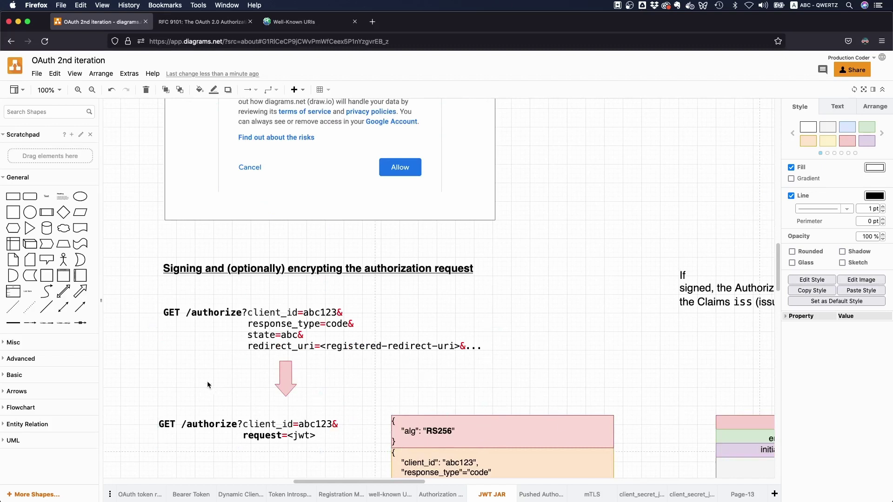
scroll(209, 386, down, 8)
scroll(301, 377, down, 3)
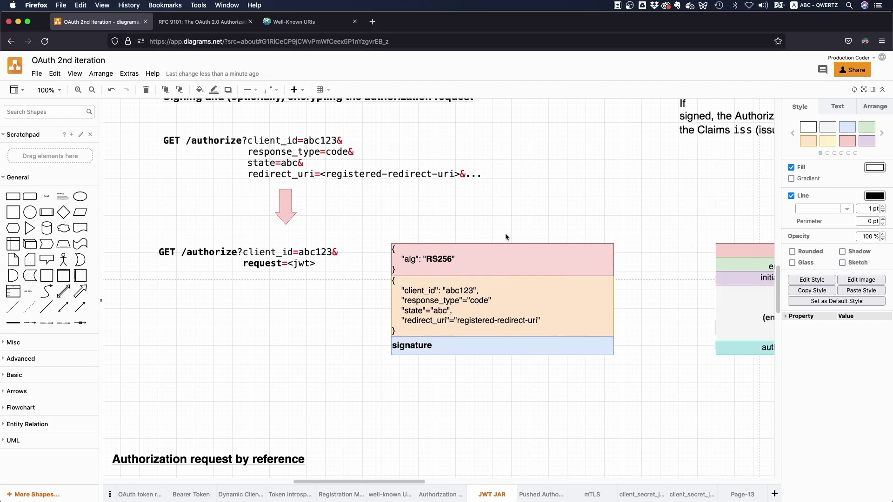
scroll(469, 226, down, 5)
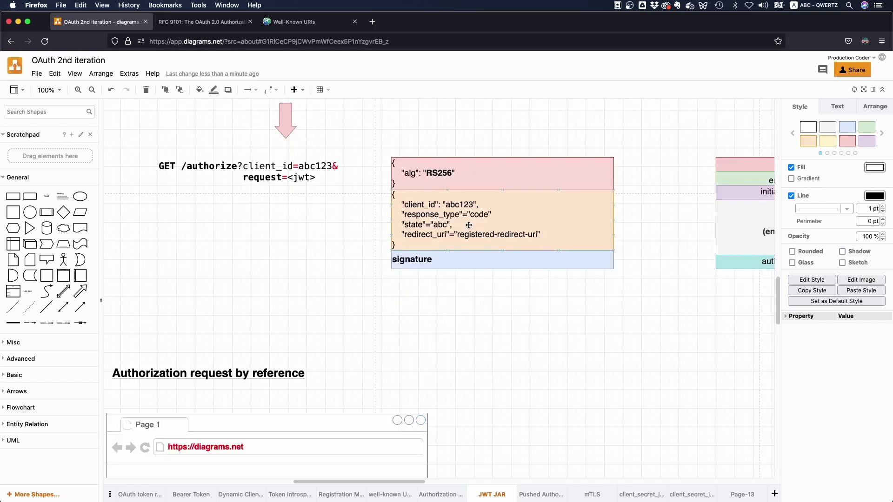
scroll(471, 223, up, 2)
scroll(470, 225, up, 3)
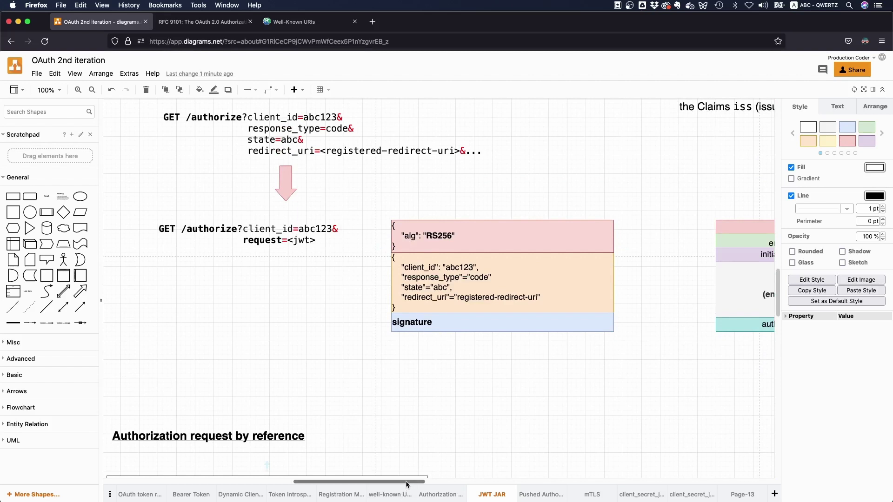
scroll(408, 479, right, 5)
drag(505, 362, 214, 188)
drag(772, 384, 554, 179)
click(484, 390)
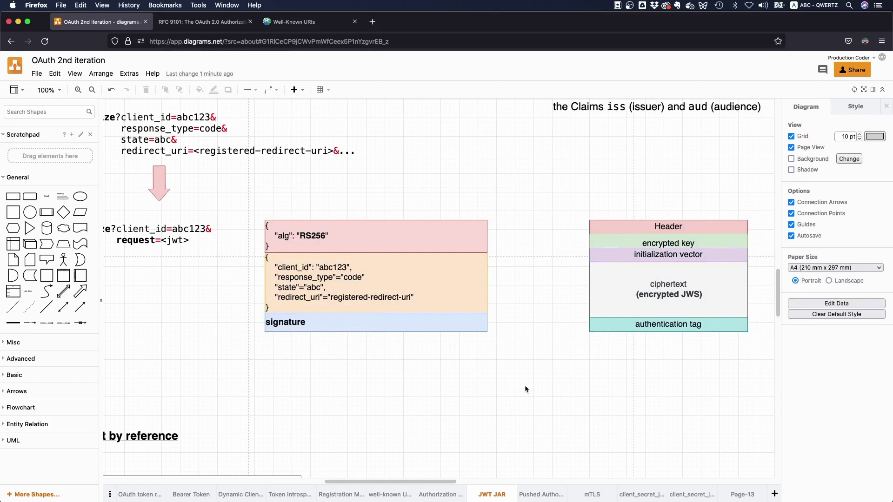
drag(525, 386, 219, 187)
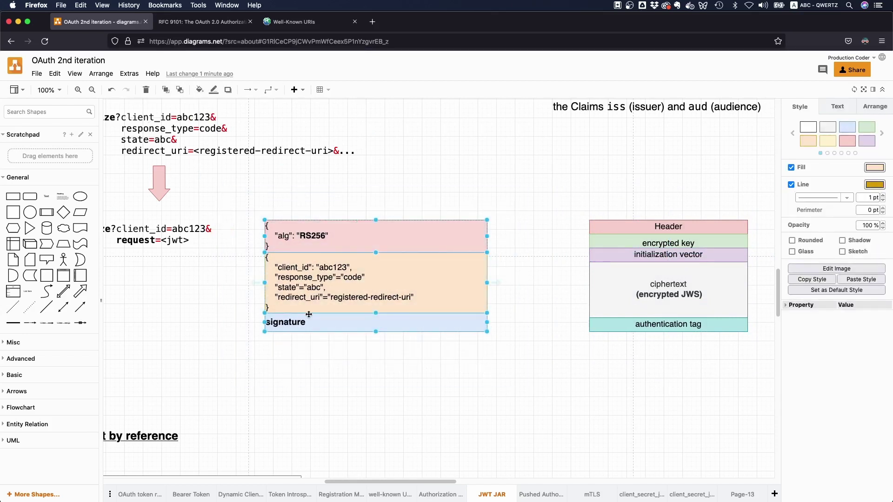
click(522, 395)
drag(522, 395, 234, 198)
click(762, 396)
drag(762, 396, 567, 191)
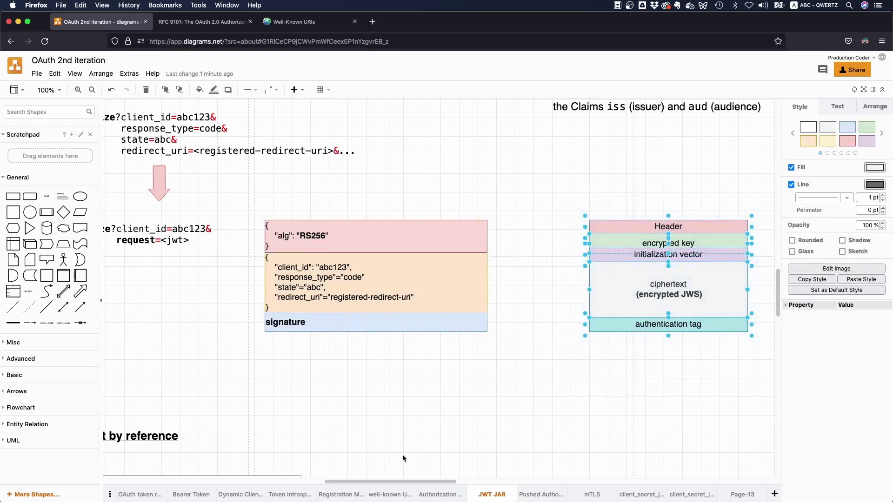
drag(412, 483, 390, 484)
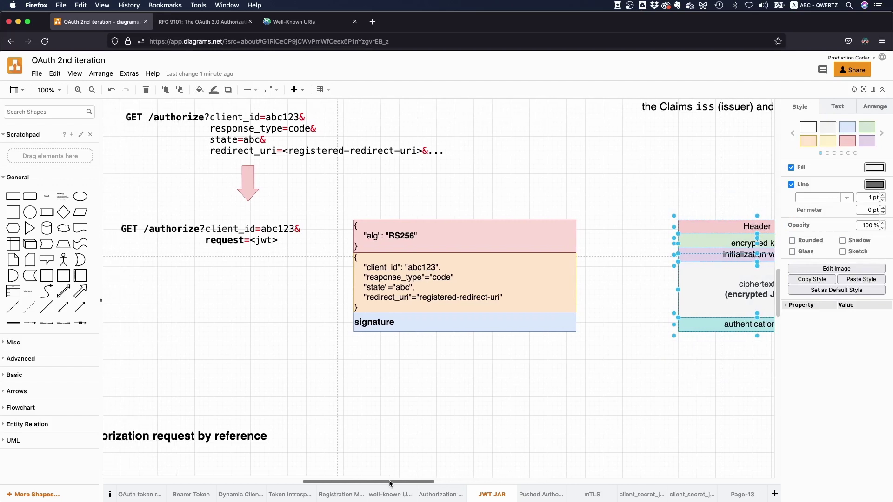
click(526, 411)
drag(632, 388, 332, 185)
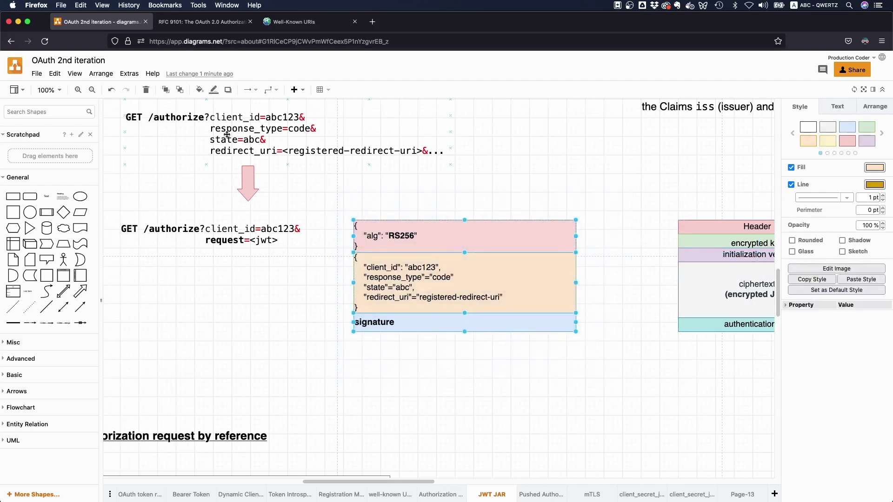
click(236, 203)
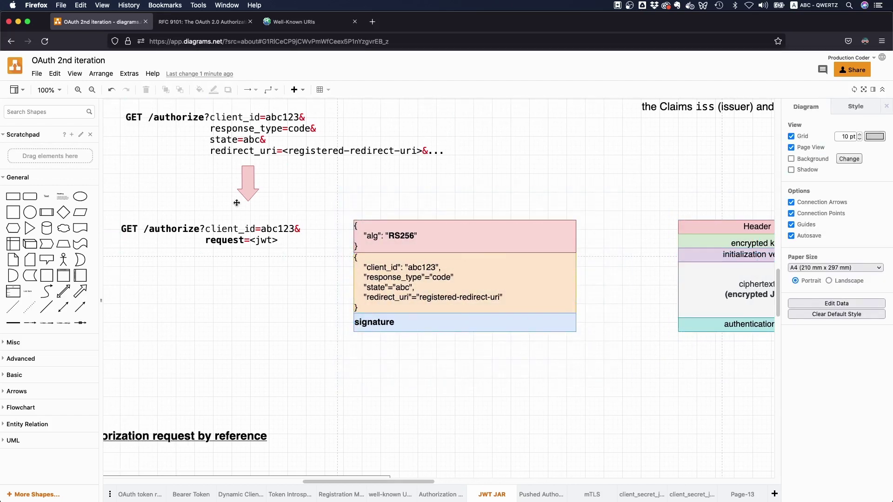